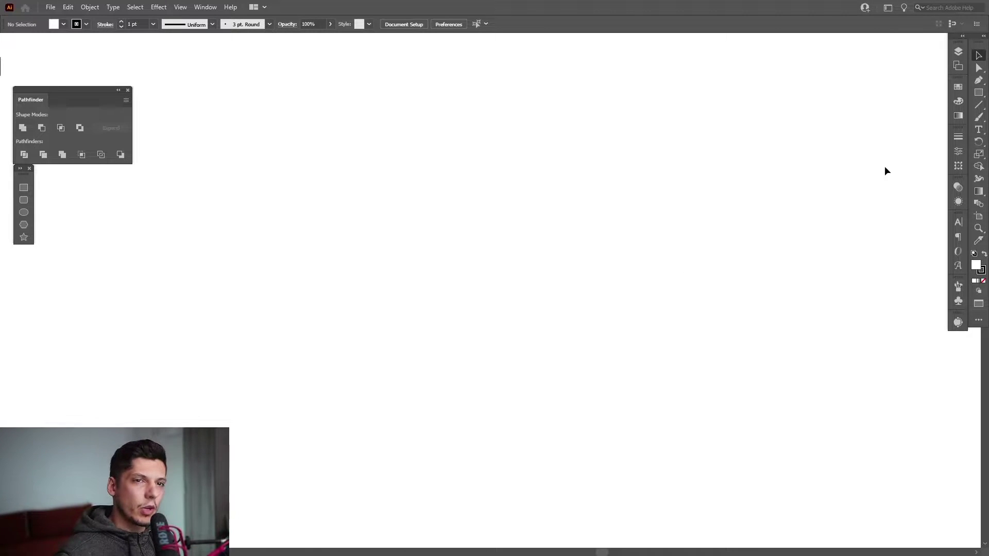
Create the letter S in Mont ExtraLight DEMO and enlarge it proportionally to about 455 pt.
left_click(460, 252)
key("shift+s")
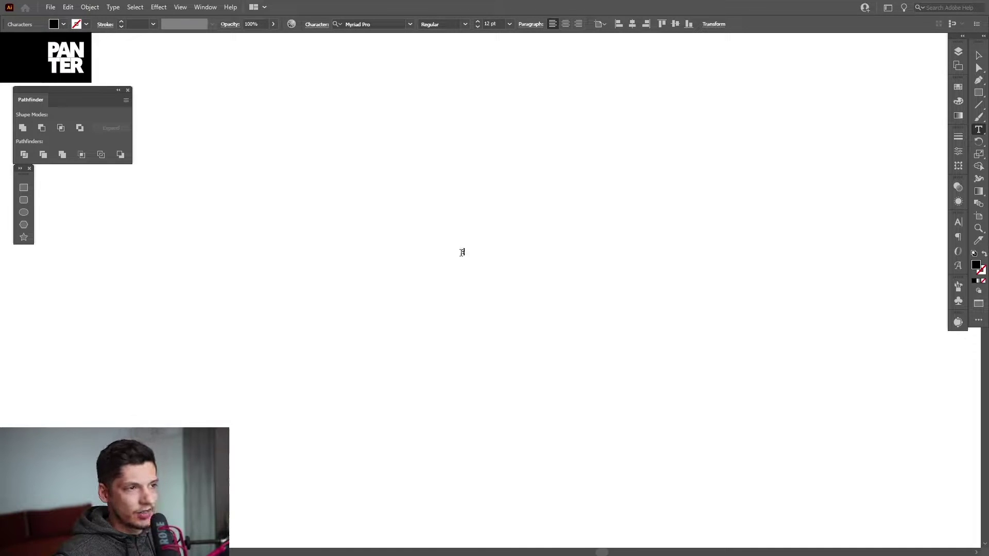
key("Escape")
key("shift+alt")
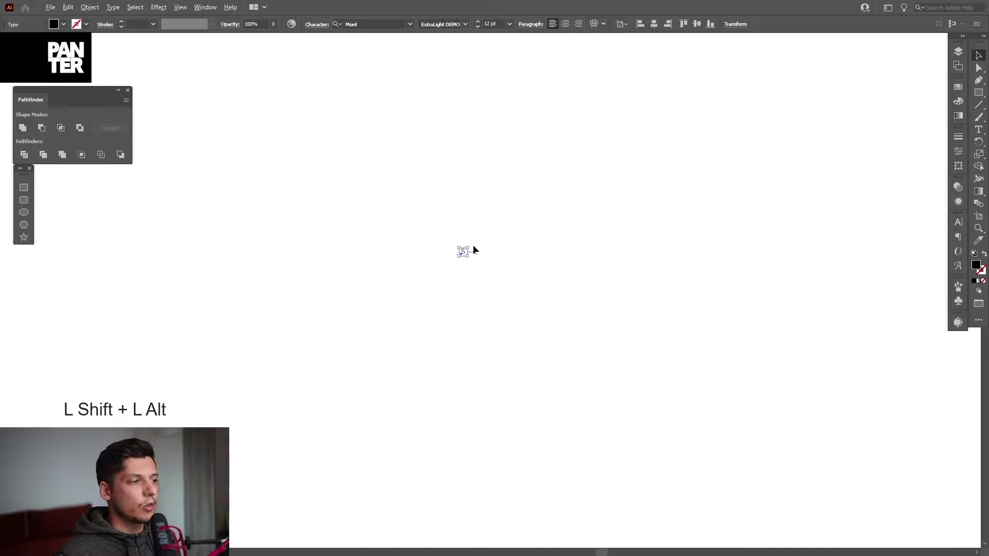
left_click_drag(473, 246, 501, 245)
Expand the letter S into outlines and swap its fill and stroke, leaving a black 1 pt stroke without fill.
left_click(90, 7)
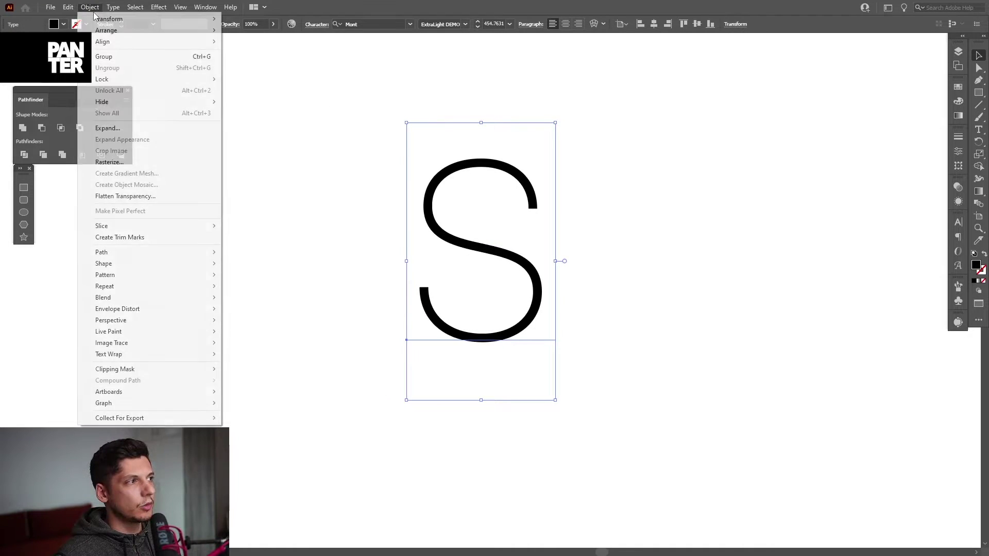
left_click(111, 128)
left_click(467, 338)
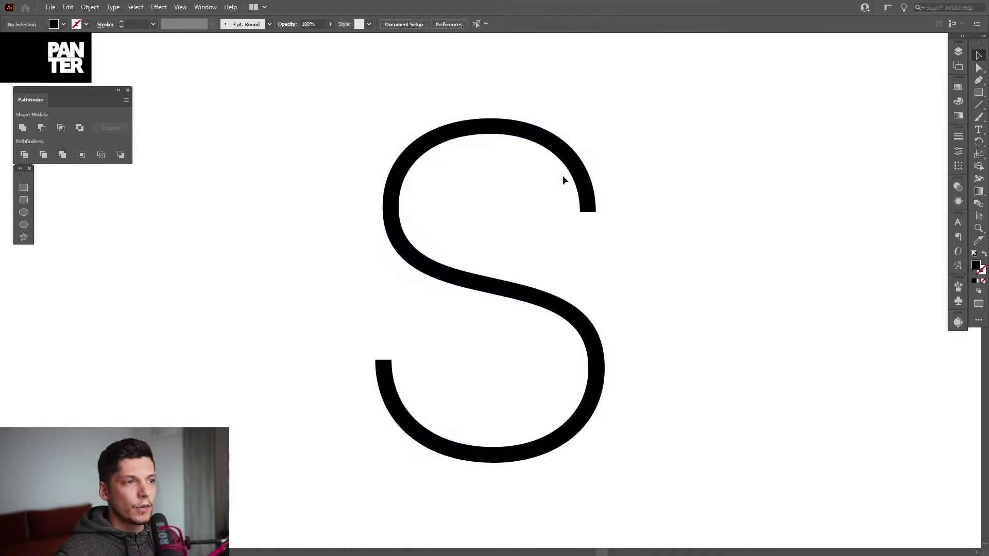
left_click(985, 255)
Delete the short segment that closes the upper end of the S outline.
left_click(978, 71)
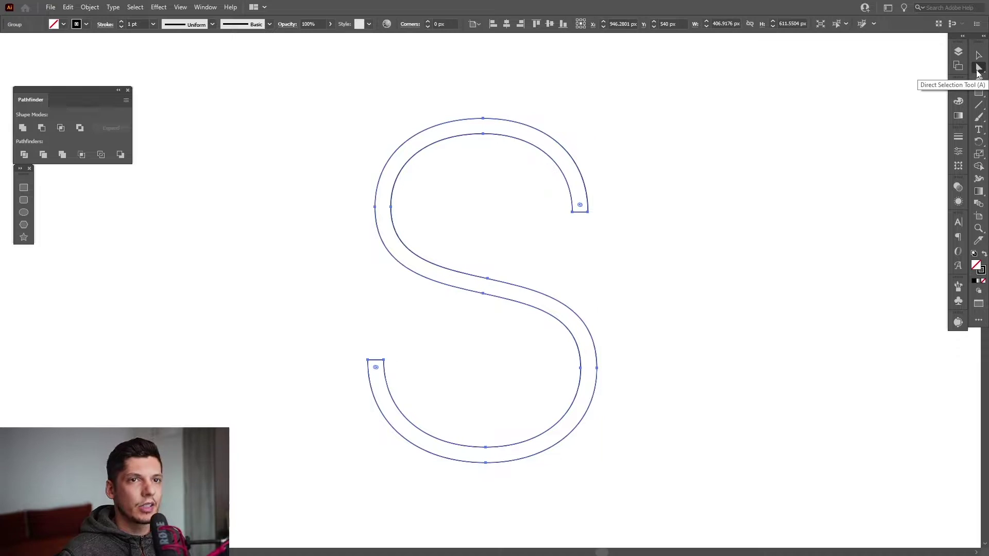
scroll(593, 205, "up", 5)
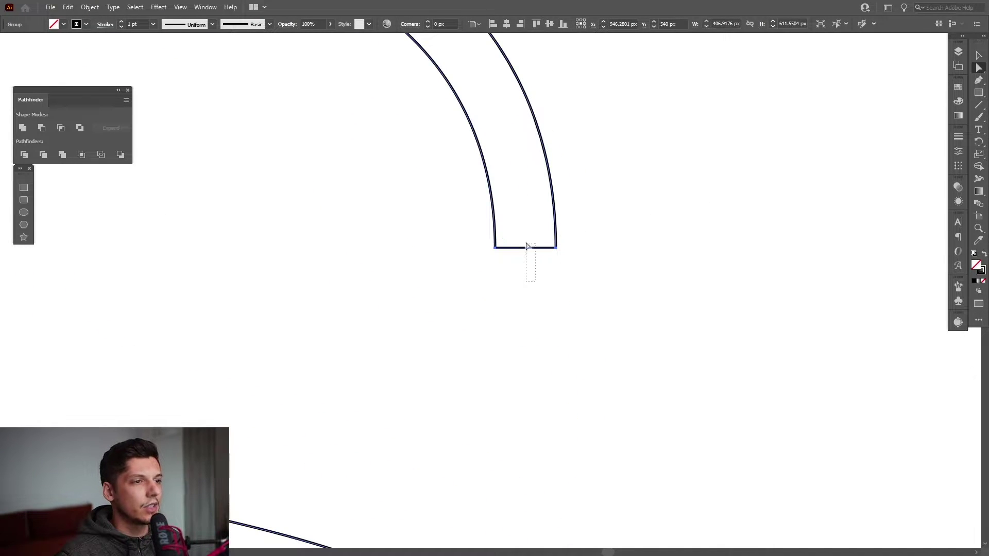
left_click_drag(517, 215, 517, 215)
key("Delete")
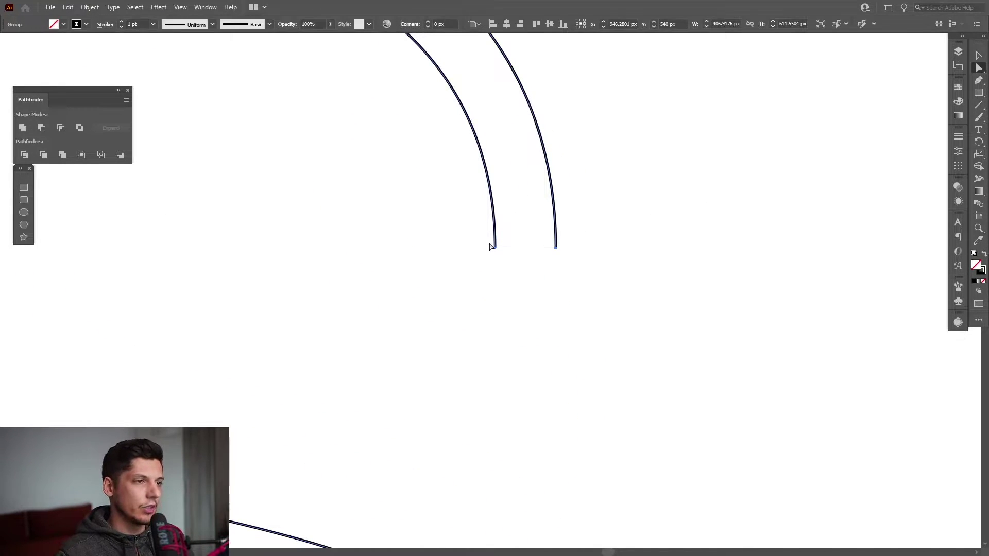
Delete the short segment that closes the lower end of the S outline.
left_click_drag(353, 284, 490, 205)
scroll(489, 206, "down", 4)
left_click_drag(379, 328, 453, 278)
scroll(453, 278, "up", 4)
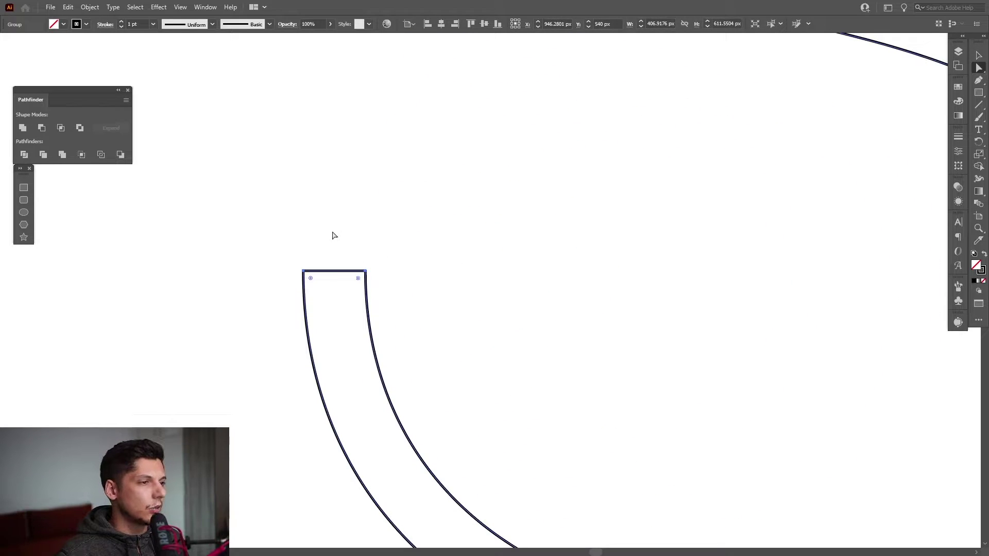
left_click_drag(352, 297, 349, 295)
key("Delete")
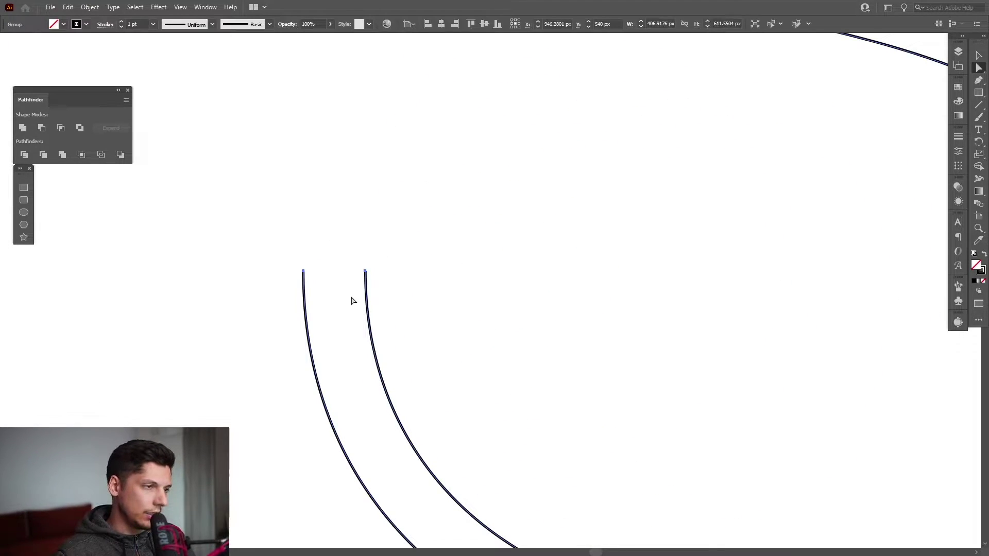
scroll(350, 296, "down", 5)
Ungroup the S outline and release its compound path so the two lines become independent.
key("v")
right_click(431, 262)
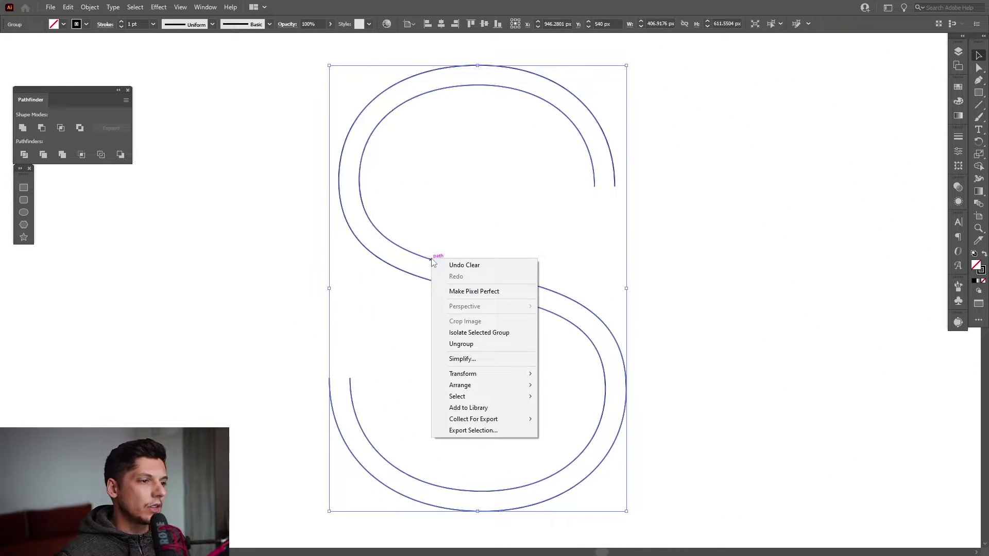
left_click(466, 344)
left_click(467, 341)
left_click(498, 278)
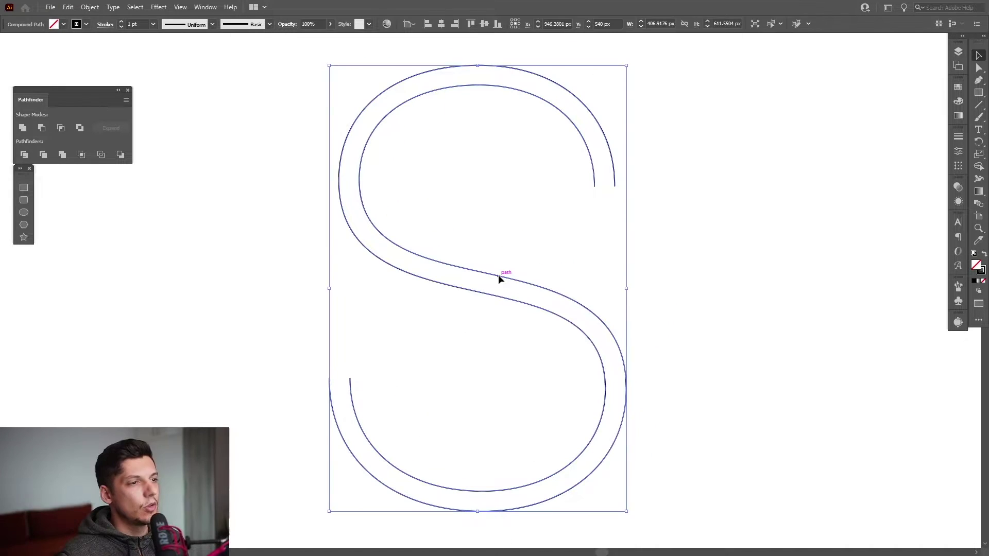
right_click(498, 278)
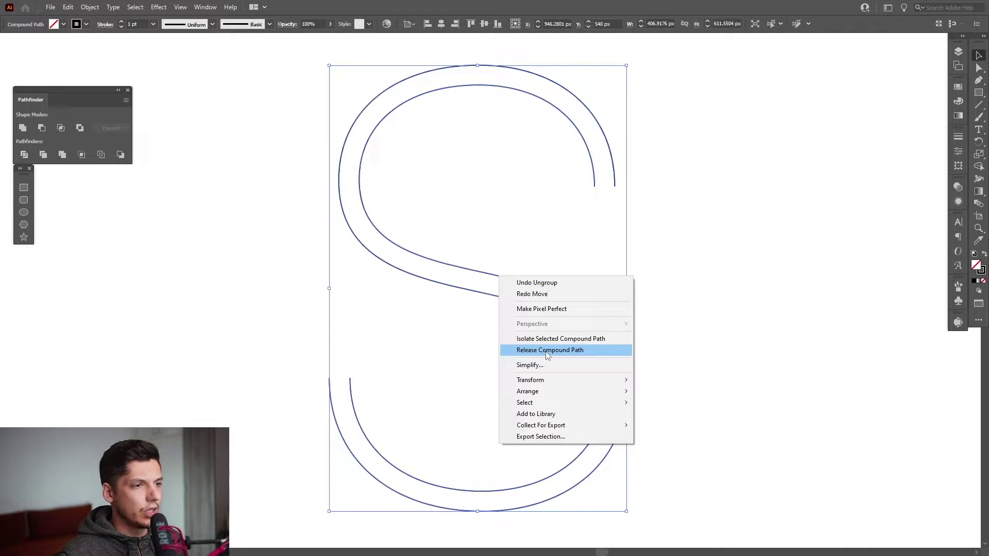
left_click(546, 352)
left_click(545, 351)
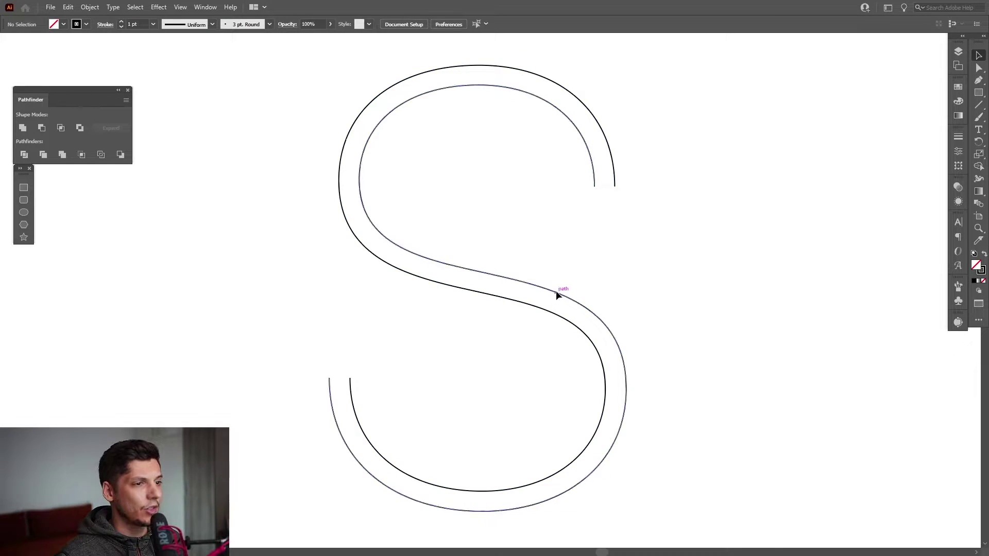
mouse_move(555, 292)
left_mouse_down()
mouse_move(625, 267)
mouse_move(566, 282)
left_mouse_up()
key("ctrl+z")
Blend the two parallel S lines to generate a center line between them.
left_click_drag(771, 254, 440, 340)
left_click(90, 7)
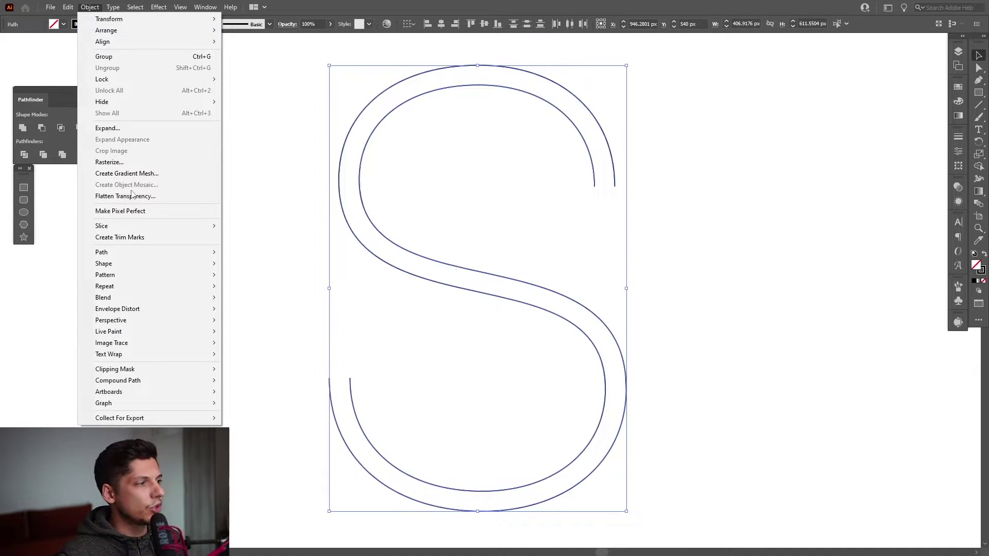
mouse_move(152, 299)
left_click(252, 298)
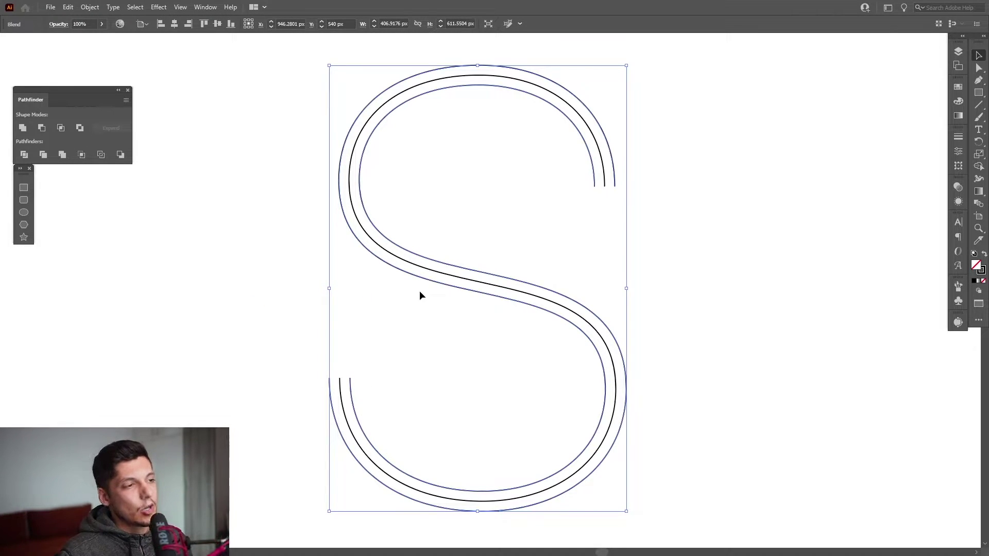
Expand the blend of the S lines and ungroup the resulting paths.
scroll(434, 248, "up", 2)
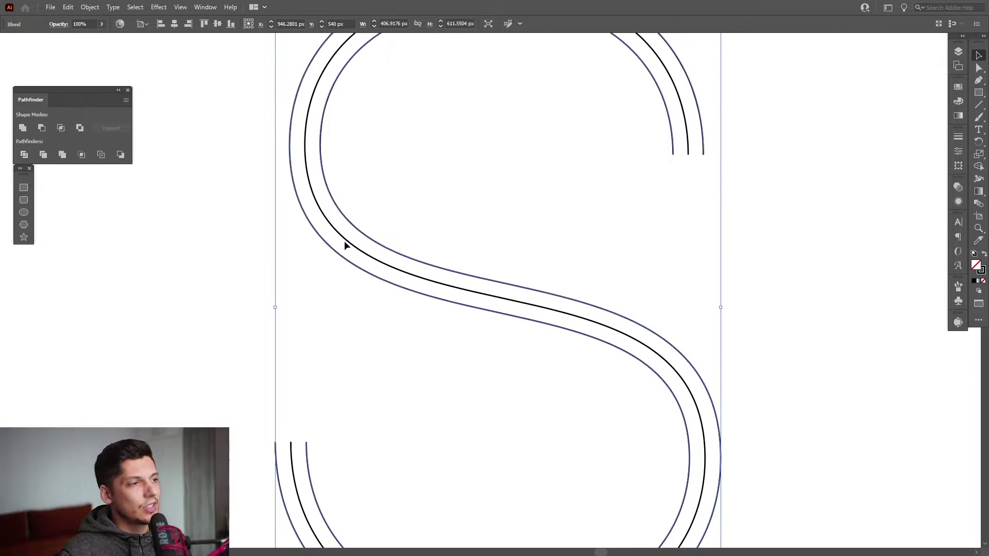
scroll(517, 302, "down", 2)
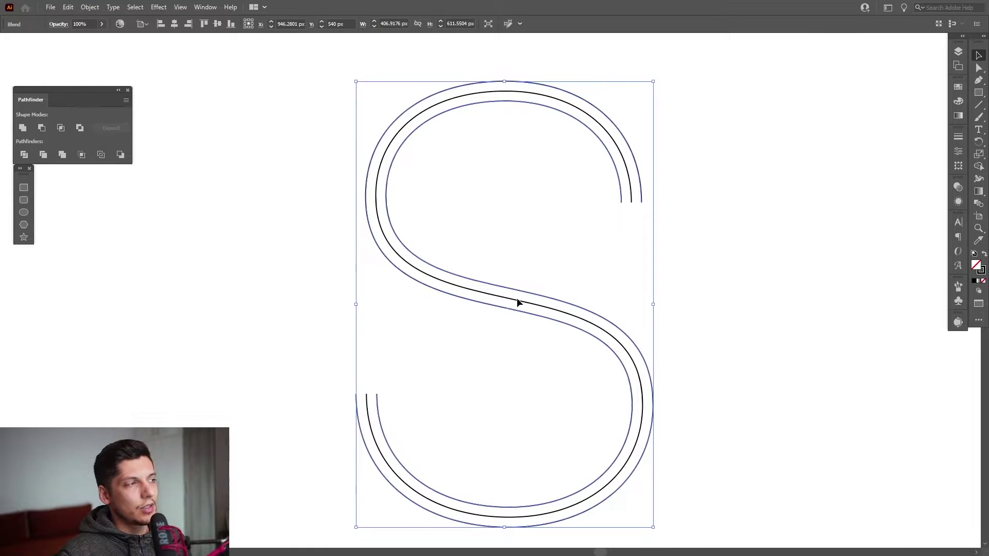
left_click(90, 6)
left_click(139, 130)
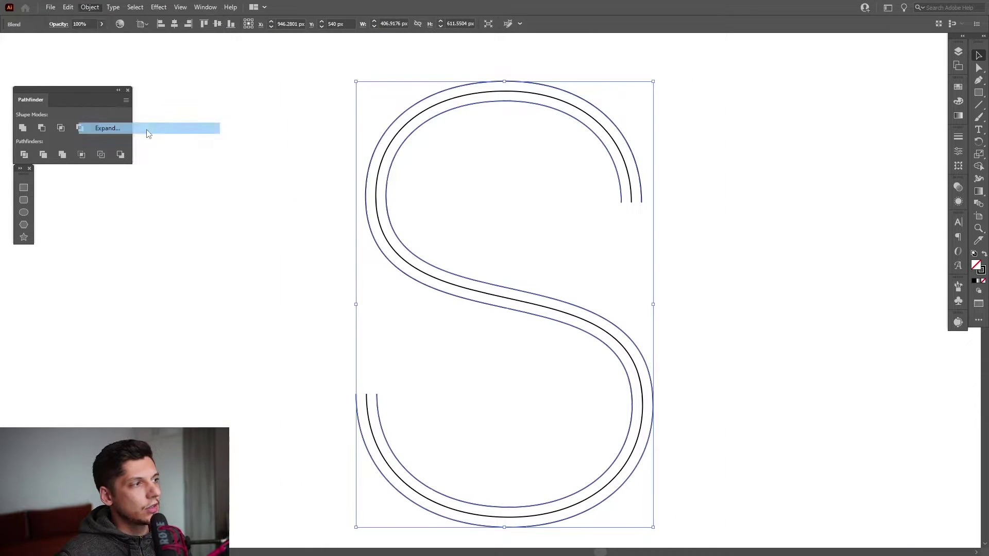
left_click(454, 342)
right_click(455, 248)
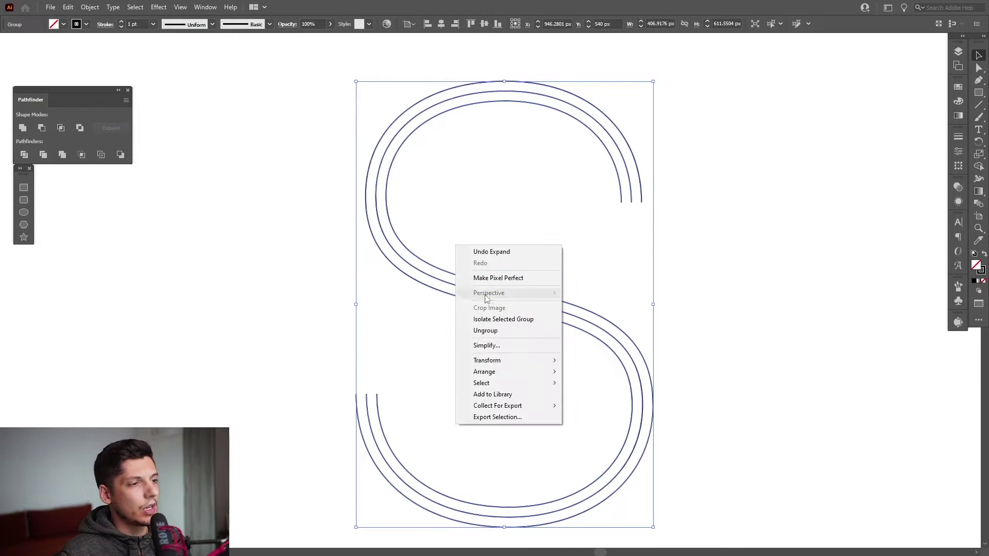
left_click(488, 331)
Delete the two outer S lines, keeping the center one, and scale it down to about 266 by 411 px.
left_click_drag(501, 311, 369, 283)
key("Delete")
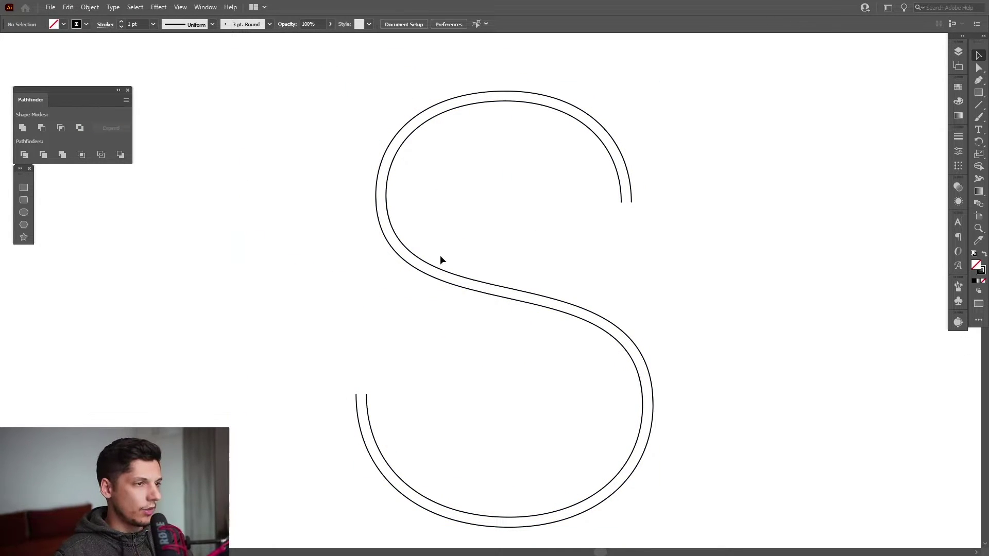
left_click_drag(434, 267, 503, 310)
key("Delete")
scroll(535, 297, "down", 1)
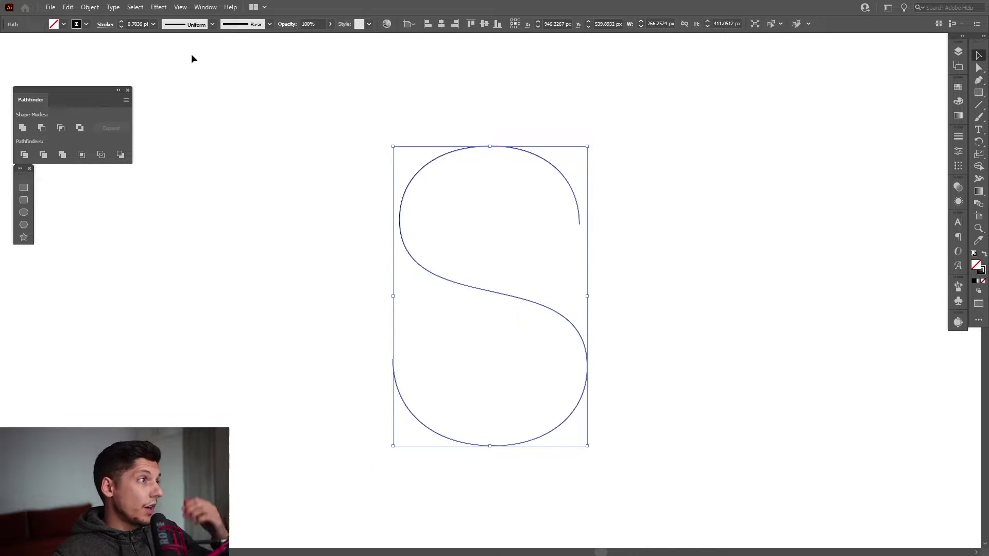
Apply the 3D Extrude & Bevel effect to the S path with preview on and an extrude depth of 0 pt.
left_click(158, 7)
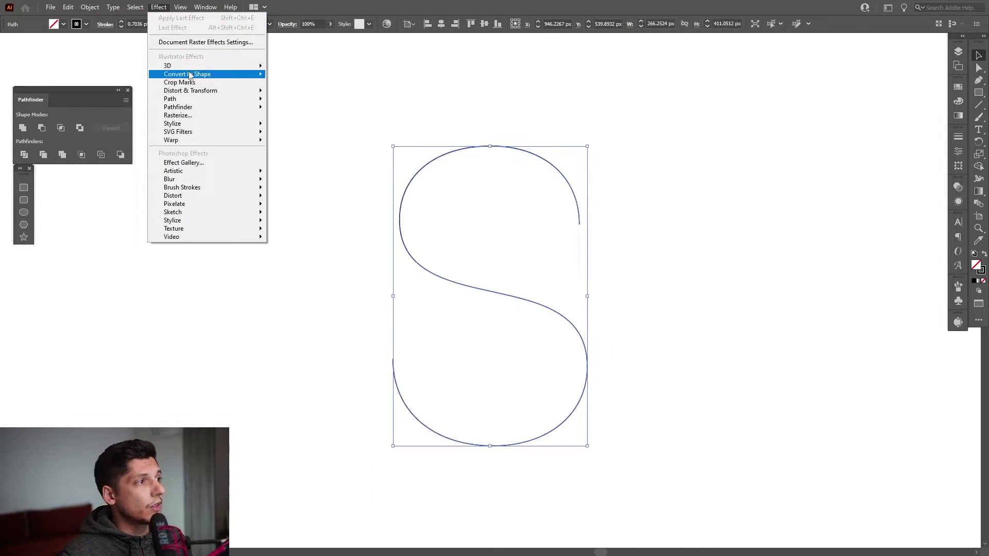
mouse_move(189, 68)
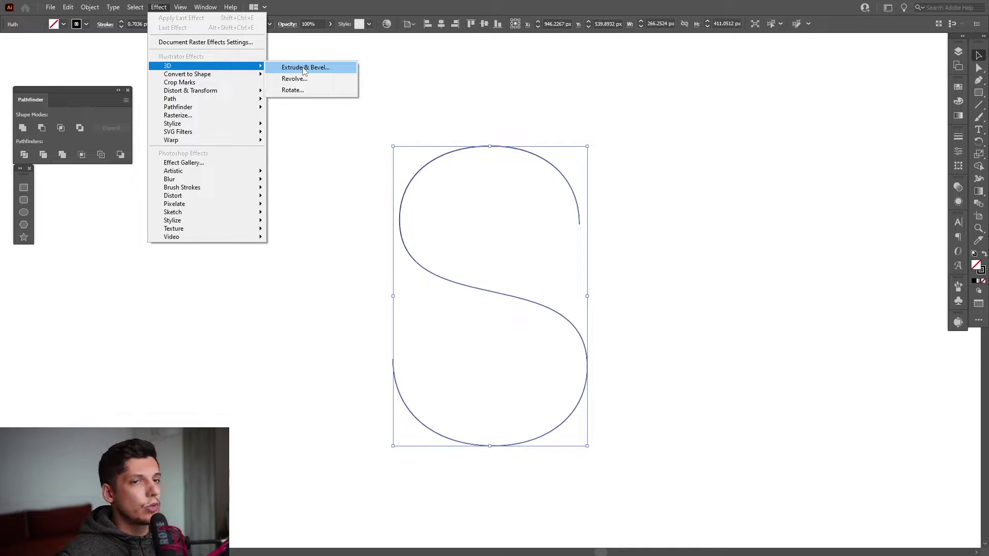
left_click(304, 70)
left_click_drag(795, 197, 808, 161)
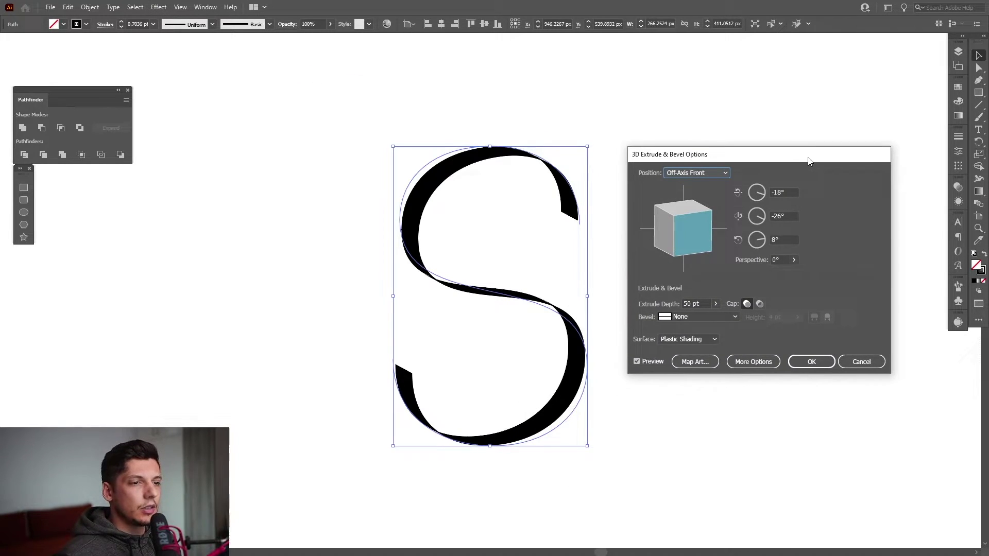
left_click(717, 303)
left_click_drag(680, 315, 650, 317)
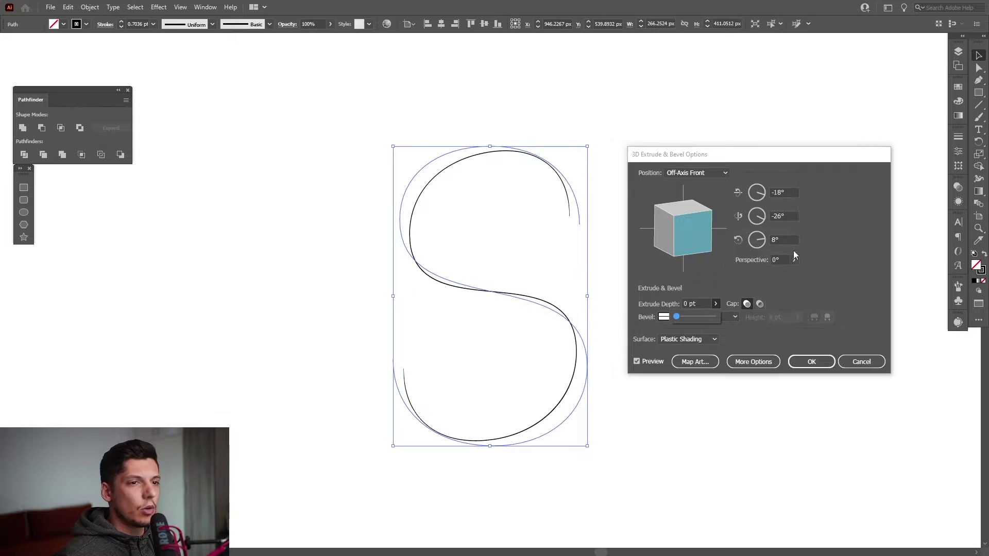
Rotate the 3D S to about -30°, -33° and 11°, with a perspective of 51°, and apply the effect.
left_click(695, 225)
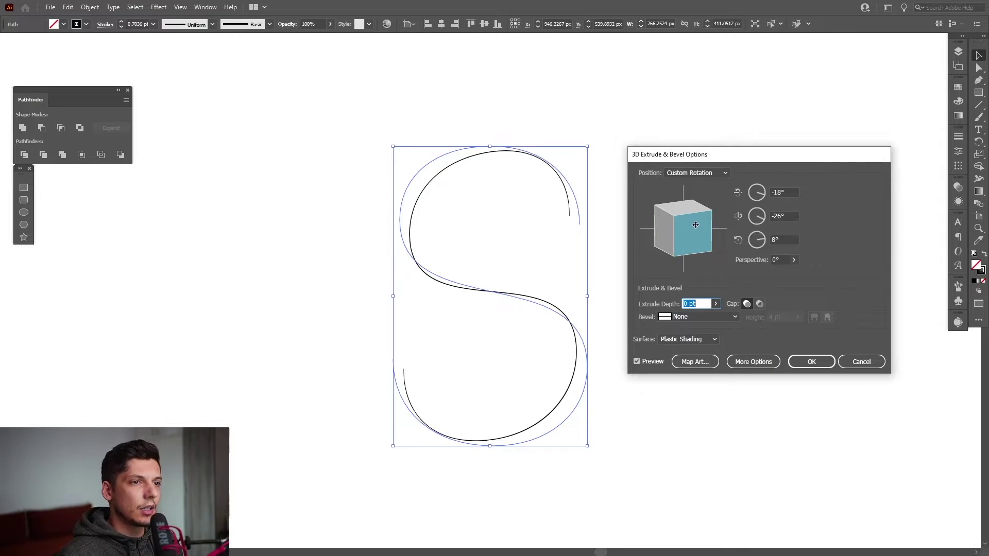
left_click_drag(695, 225, 696, 229)
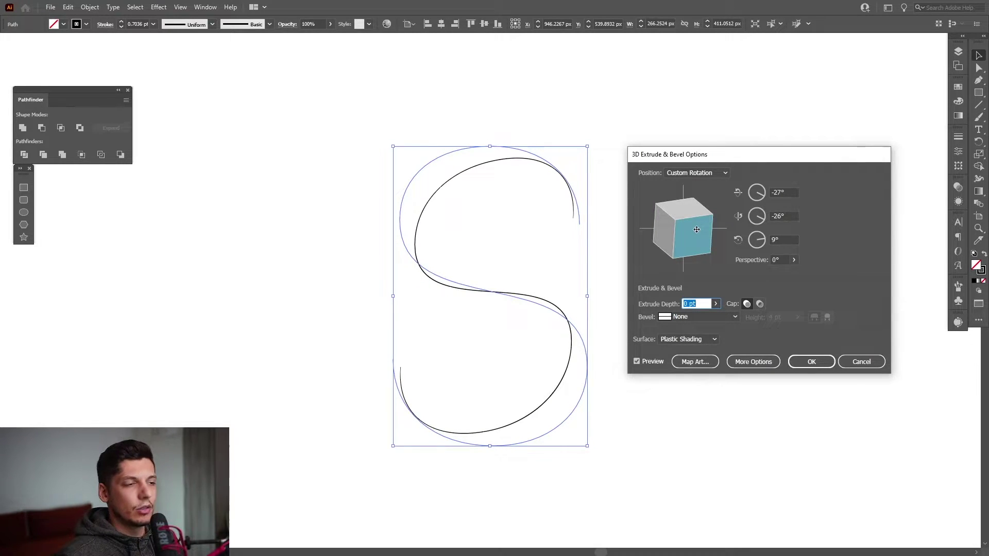
left_click_drag(697, 229, 696, 235)
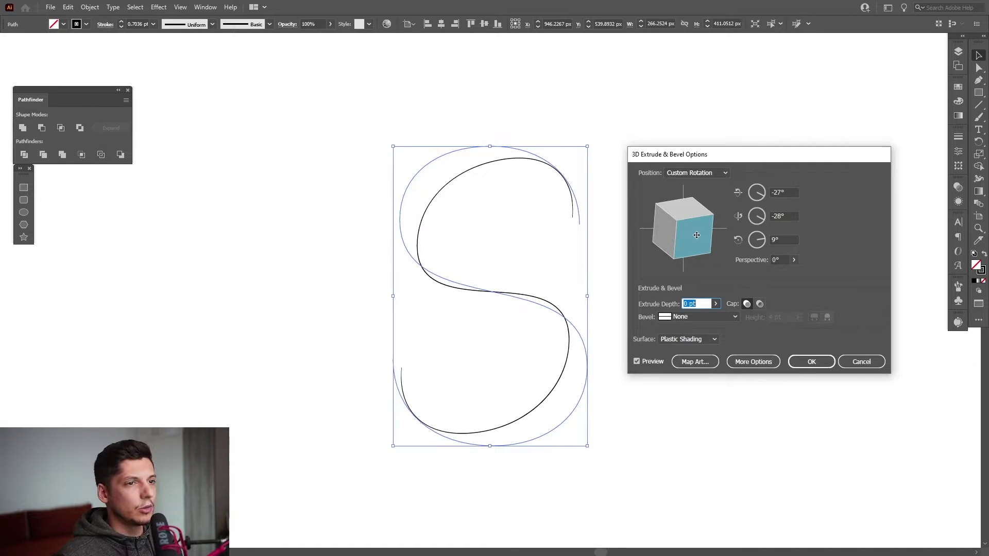
left_click(793, 261)
left_click_drag(756, 273, 767, 271)
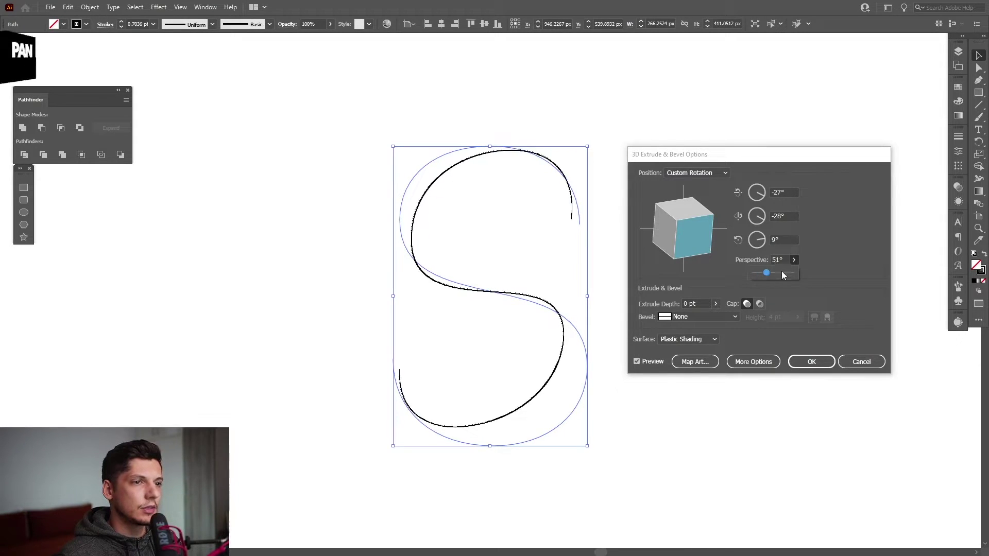
left_click(811, 361)
Expand the appearance of the S path to turn the 3D effect into editable shapes.
left_click(90, 7)
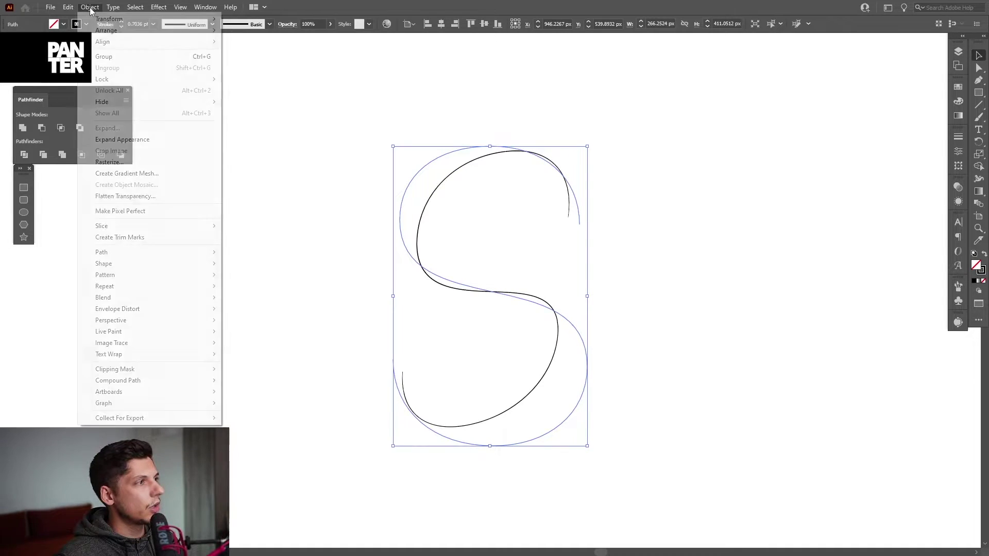
left_click(151, 137)
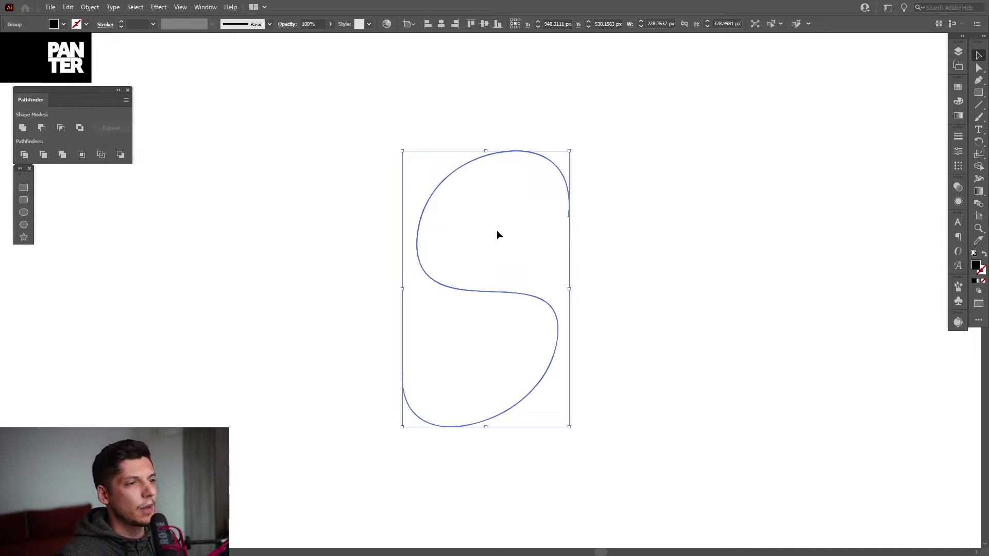
scroll(537, 232, "up", 1)
left_click_drag(537, 231, 571, 211)
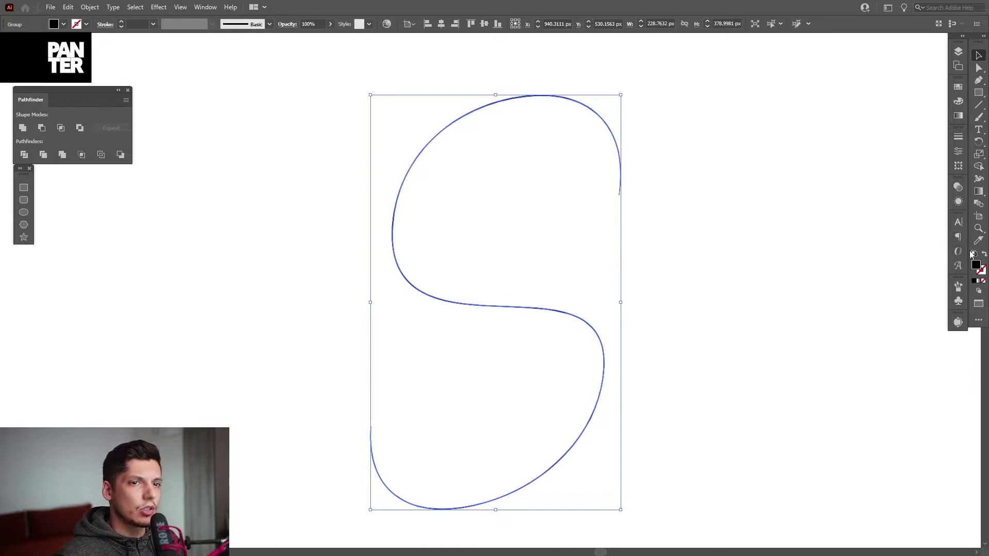
Swap the S shape's fill and stroke and set its stroke weight to 0.25 pt.
left_click(984, 255)
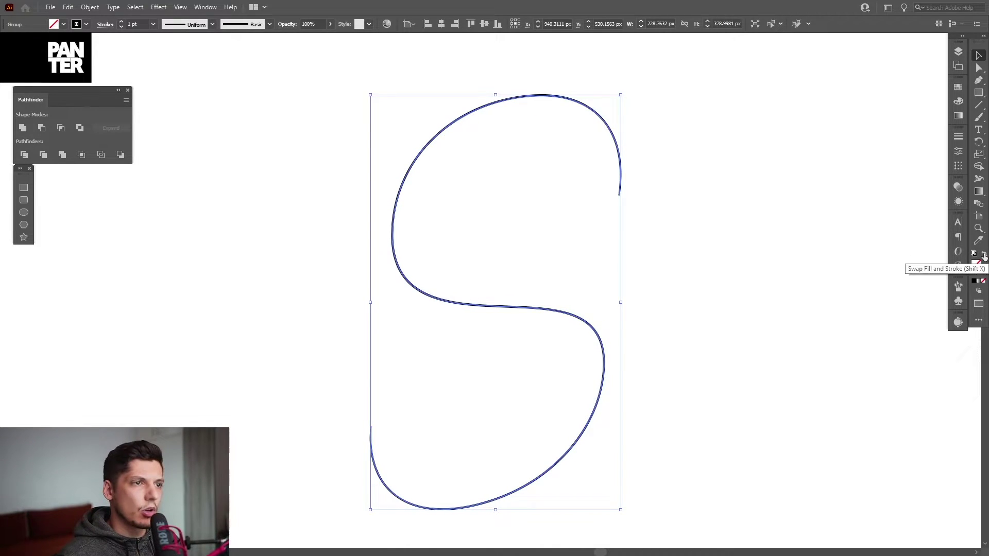
left_click(959, 136)
scroll(892, 147, "down", 3)
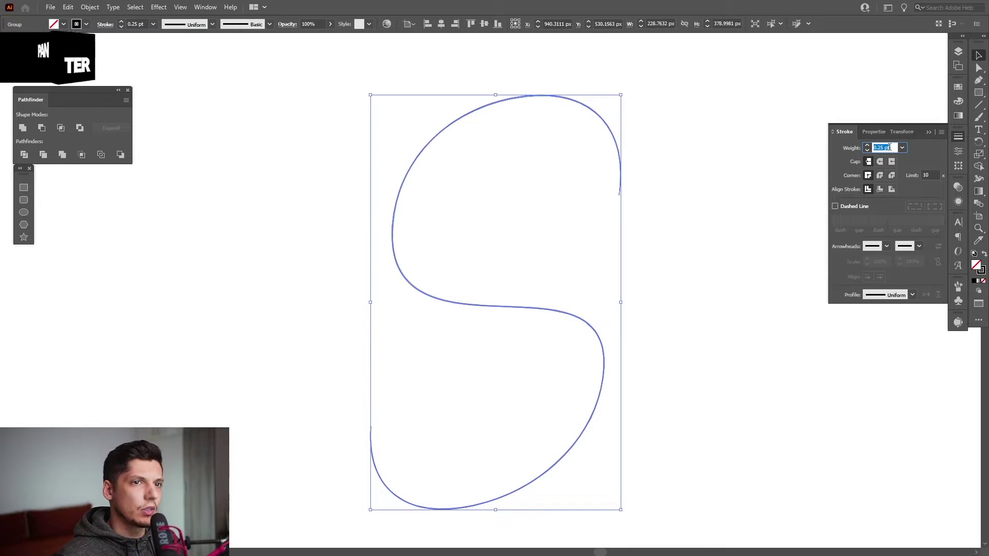
left_click(928, 131)
left_click(723, 156)
Cut the S outline open at the anchor points of its upper end.
scroll(607, 117, "up", 4)
left_click_drag(673, 280, 677, 172)
scroll(658, 276, "up", 2)
scroll(606, 360, "up", 2)
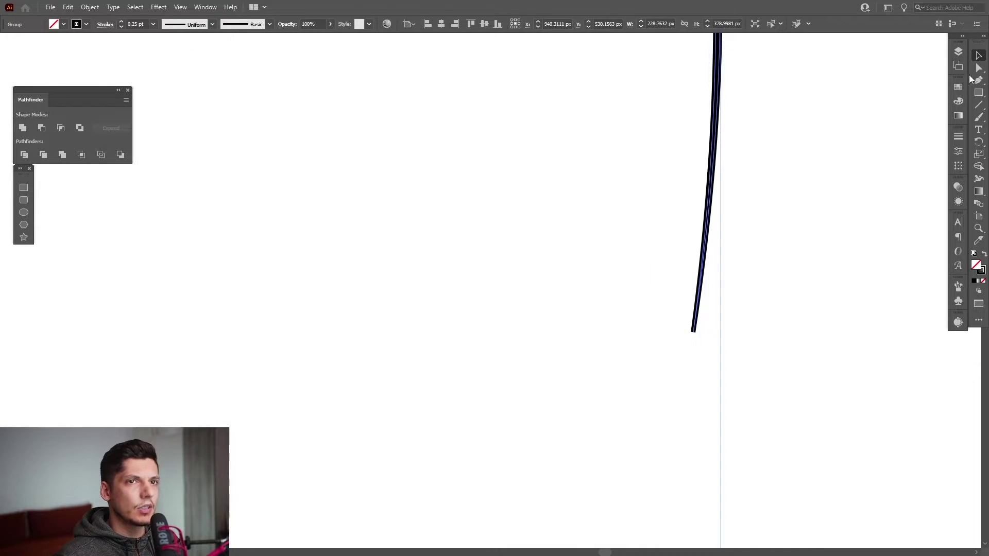
left_click(977, 68)
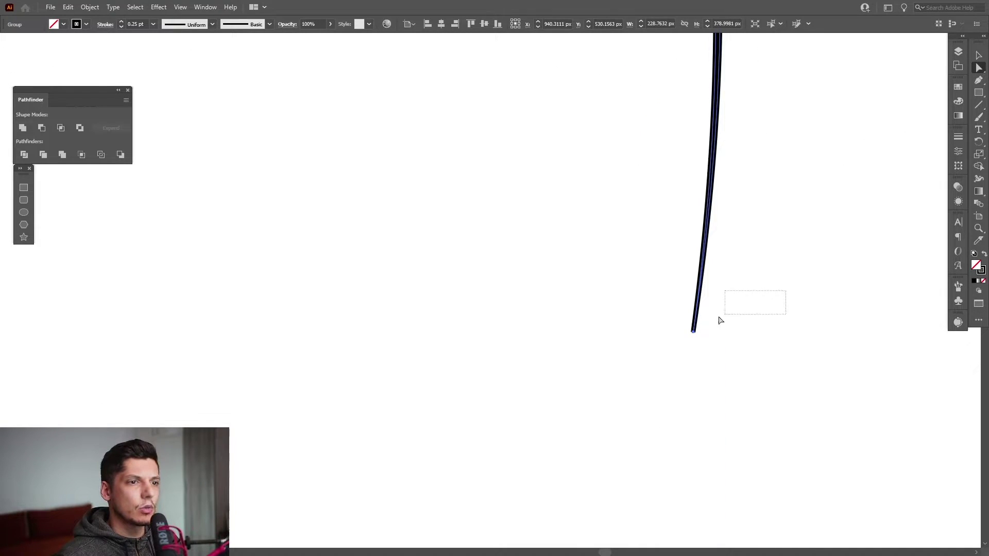
left_click_drag(718, 317, 634, 359)
scroll(708, 320, "down", 1)
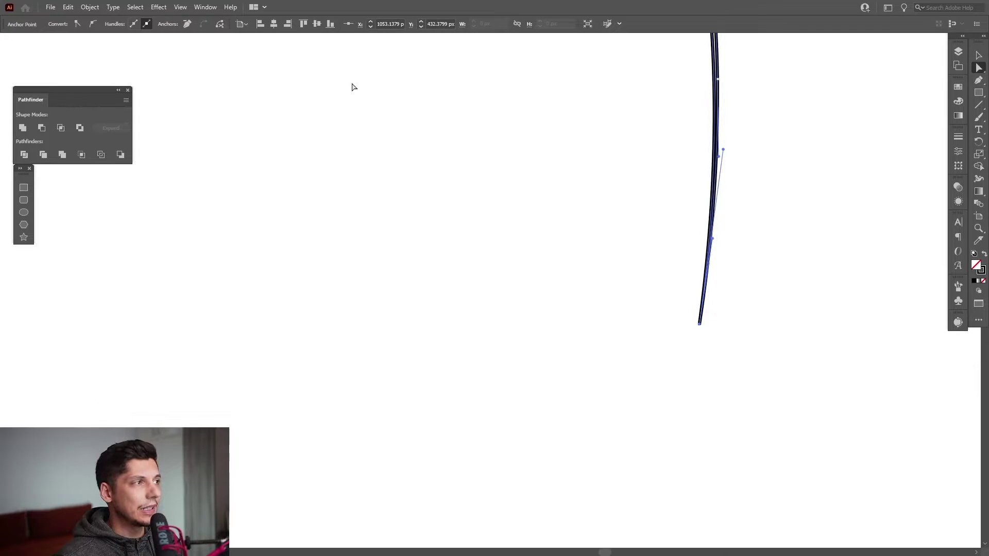
left_click(220, 25)
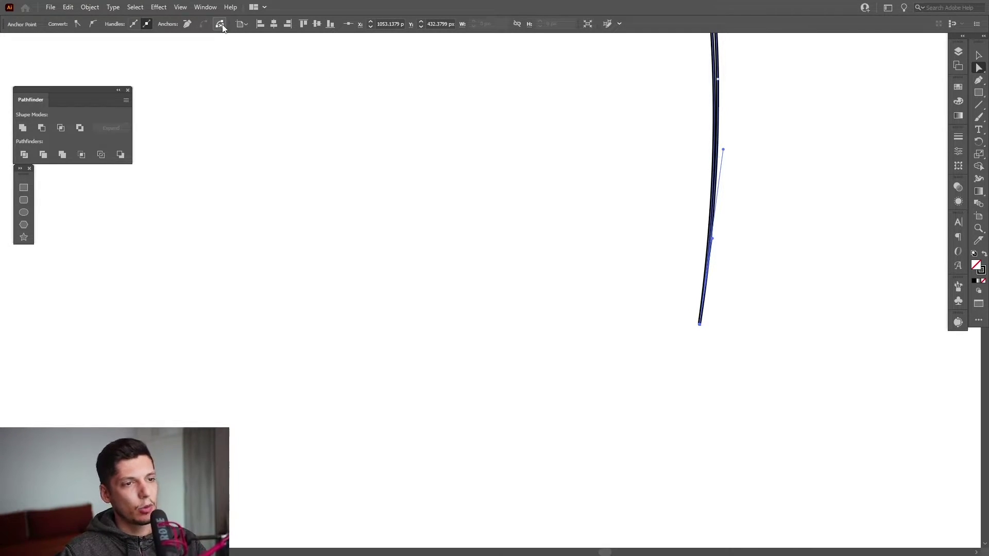
Cut the S outline at the anchor points of its lower end so it splits into two lines.
scroll(492, 251, "down", 6)
left_click_drag(412, 343, 555, 121)
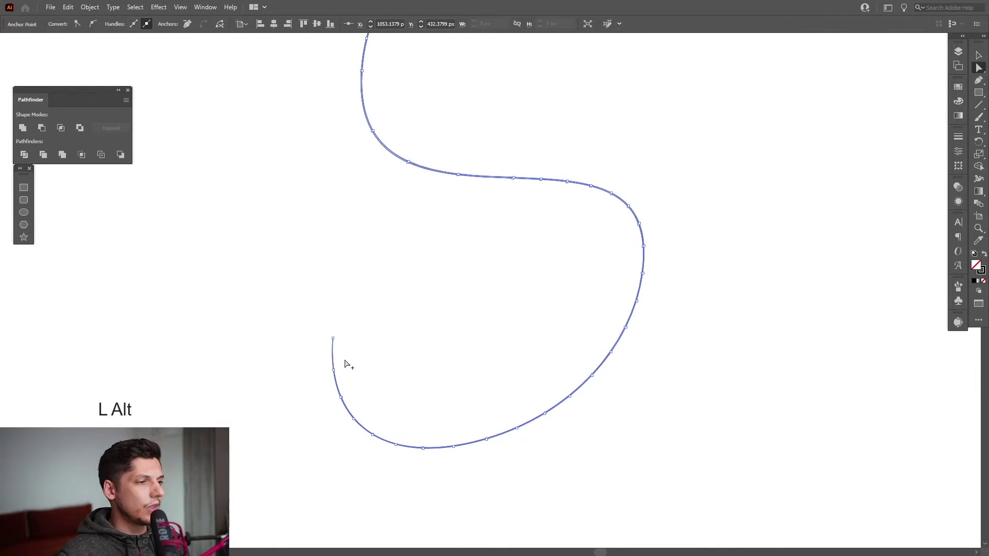
scroll(327, 355, "up", 4)
left_click_drag(277, 232, 405, 306)
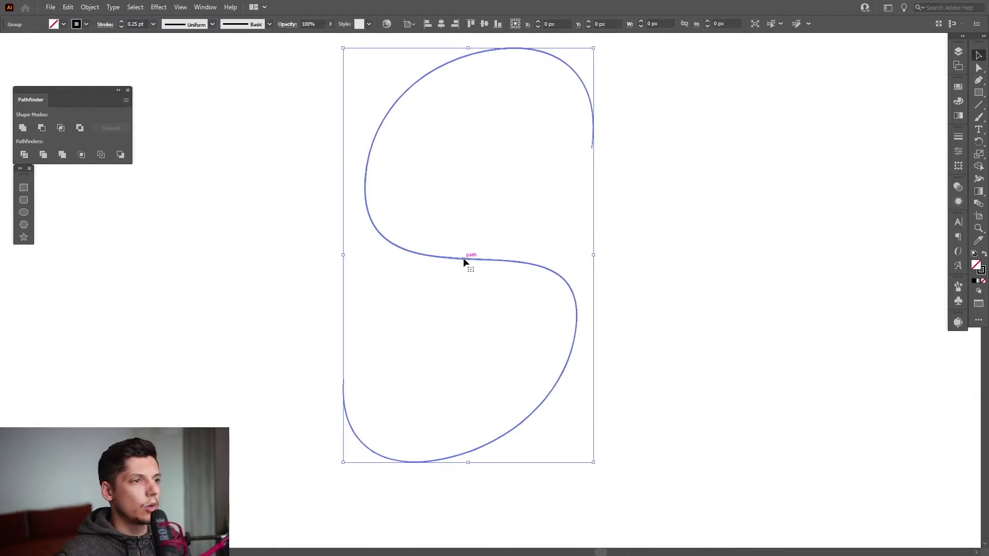
Ungroup the S and move one of its two lines aside to the right.
right_click(464, 259)
left_click(494, 344)
right_click(481, 258)
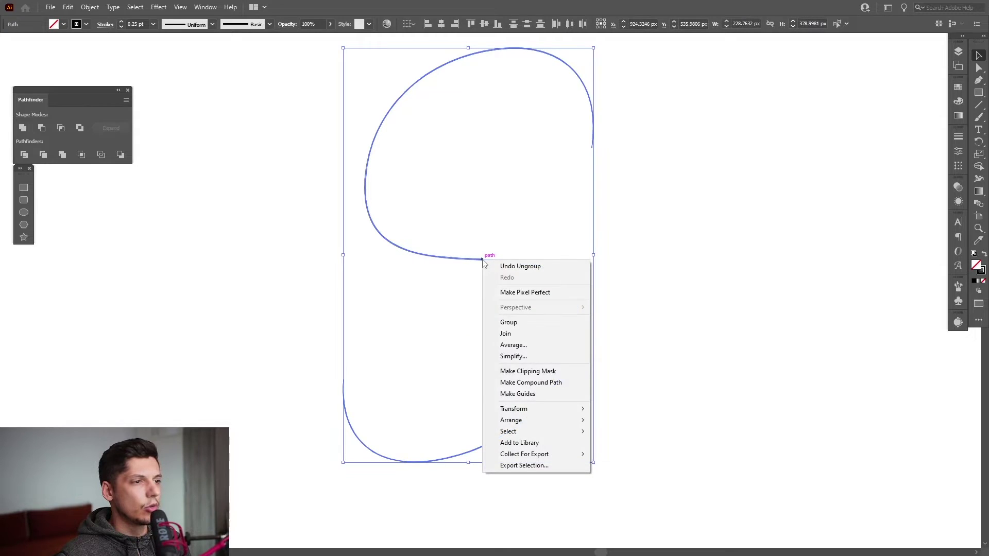
left_click(475, 257)
left_click_drag(475, 257, 716, 258)
scroll(716, 258, "down", 2, "alt")
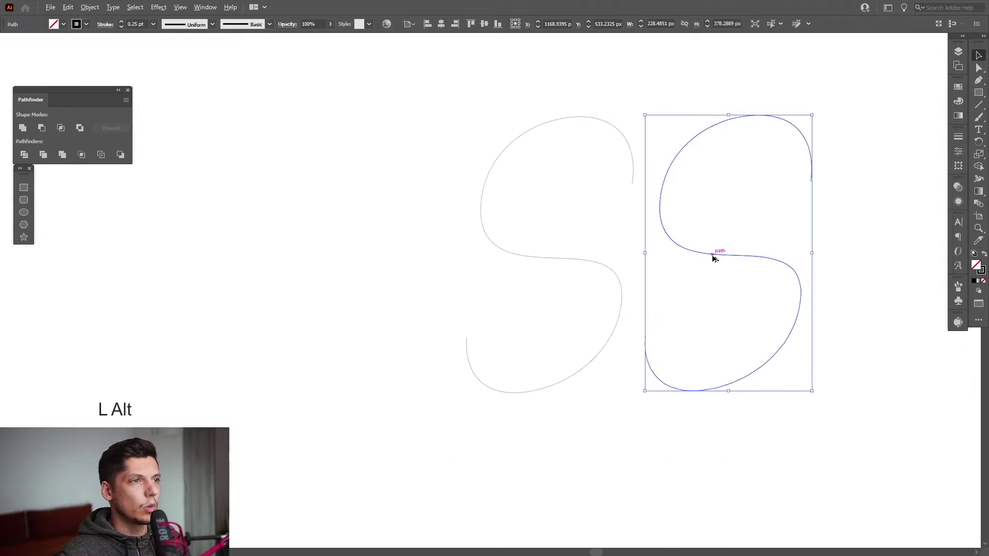
Delete the S line left in the original place and center the remaining one on the canvas.
left_click_drag(397, 100, 638, 425)
key("space")
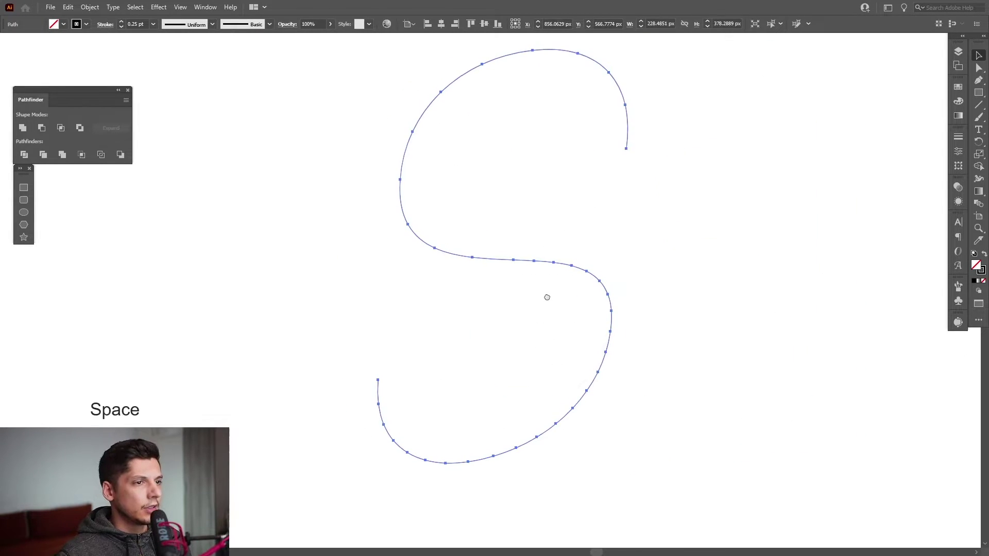
left_click_drag(547, 295, 545, 314)
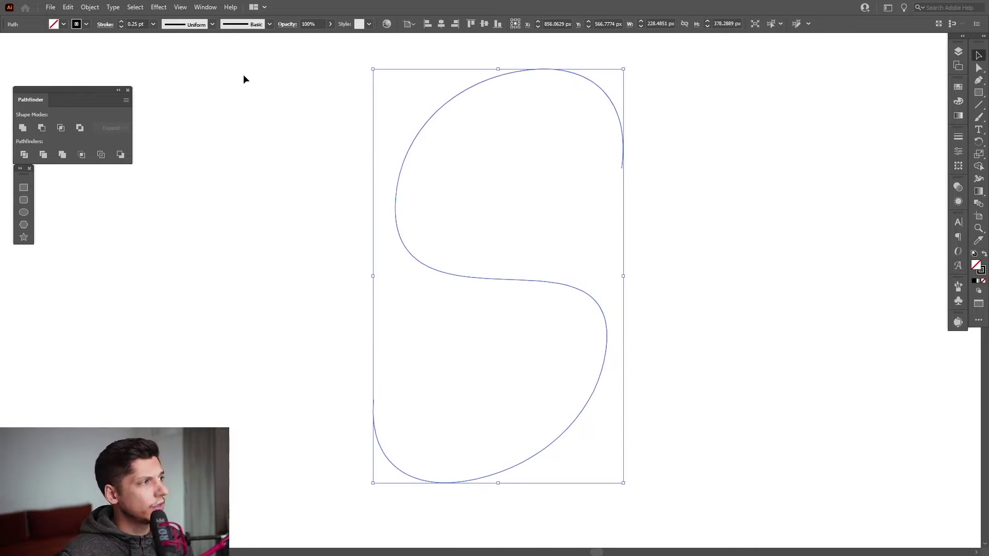
Simplify the S path to 7 anchor points.
left_click(90, 7)
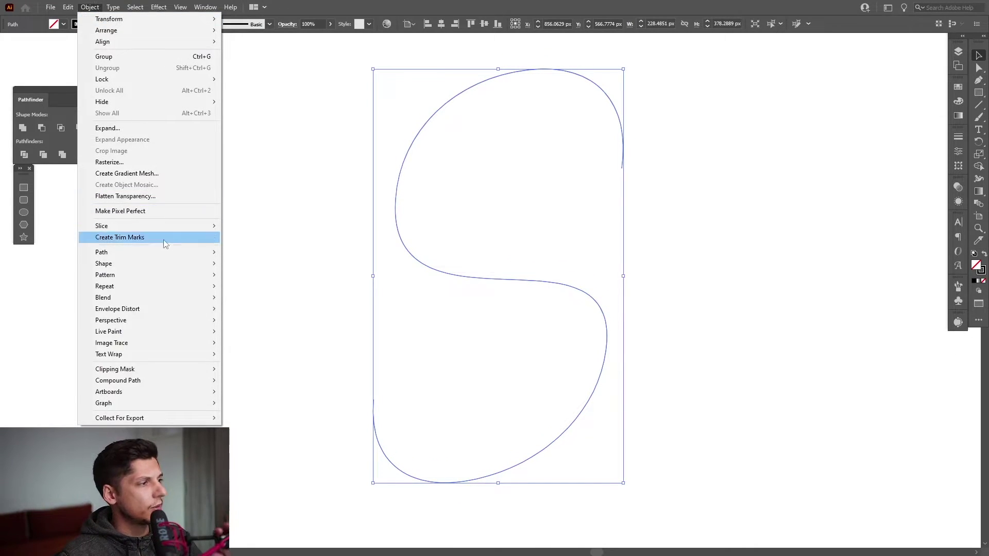
mouse_move(165, 253)
left_click(278, 317)
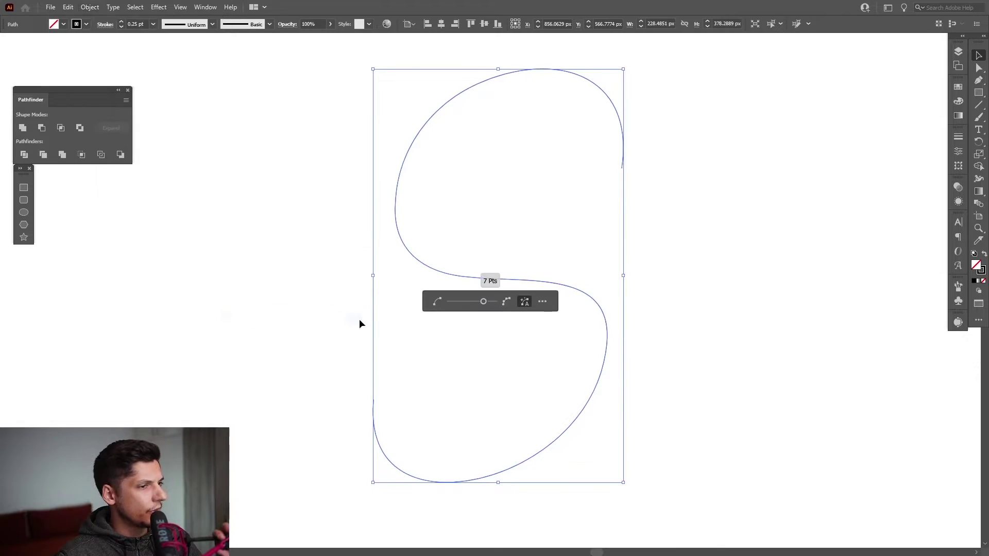
left_click(552, 218)
left_click_drag(552, 218, 472, 335)
key("space")
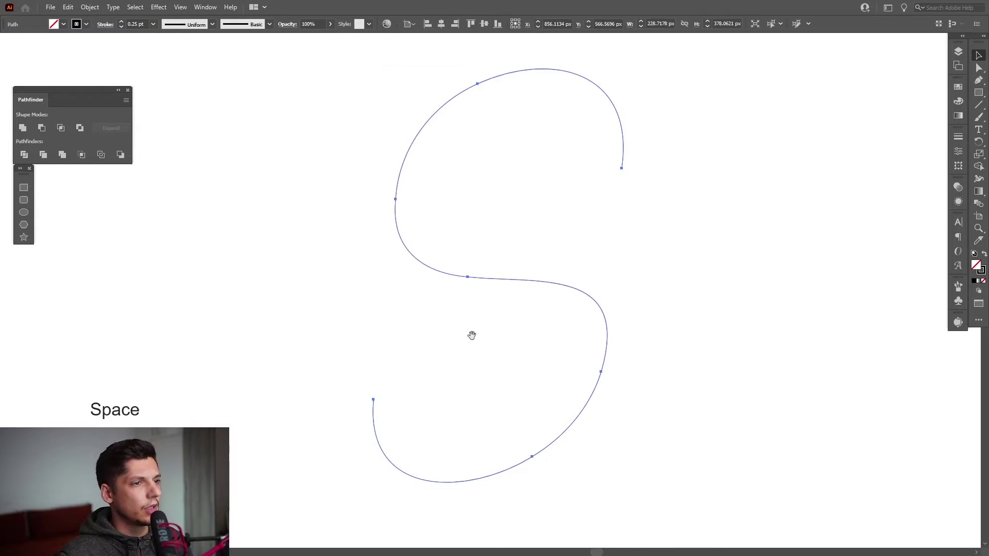
key("v")
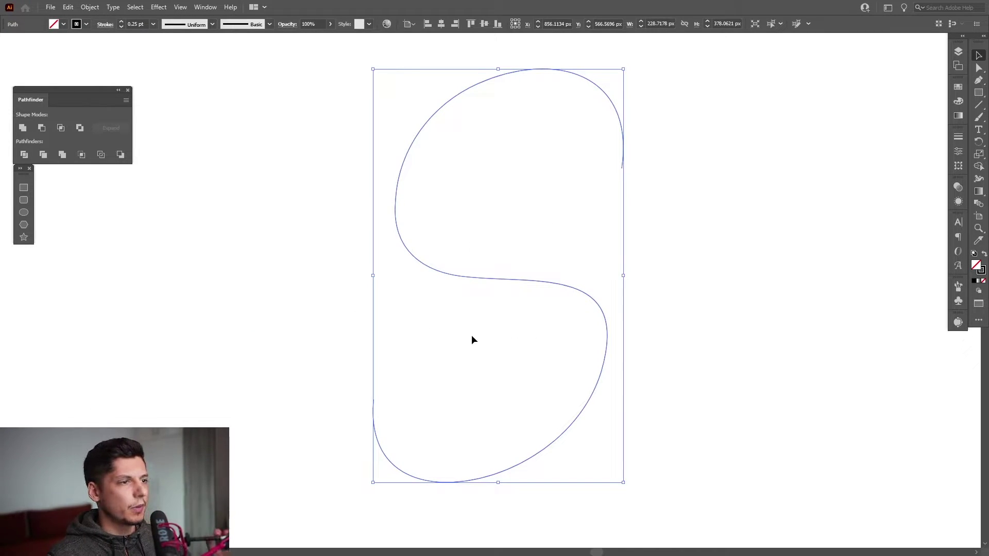
Scale the S path down proportionally to about 149 × 246 px and set its stroke weight to 2 pt.
left_click_drag(622, 278, 580, 281)
left_click(983, 270)
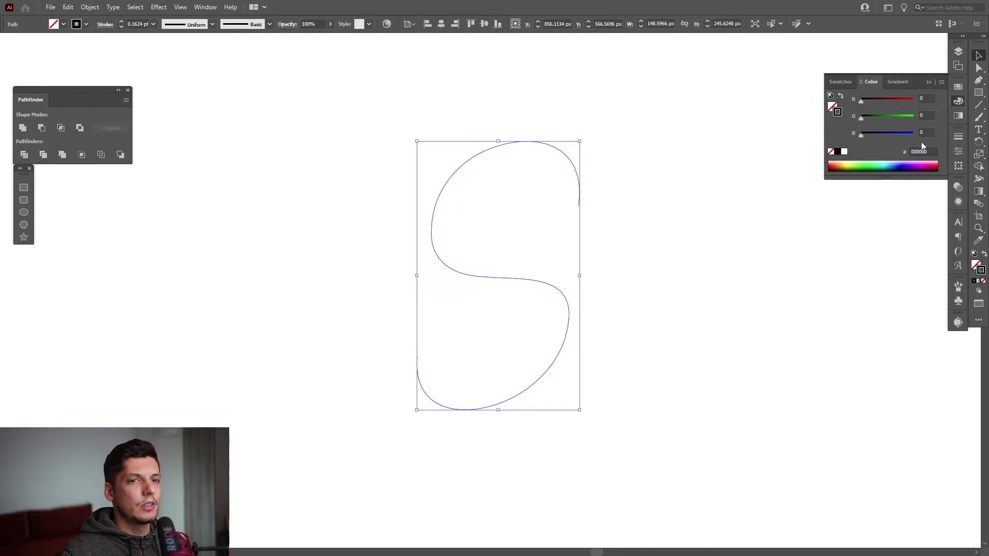
left_click(958, 139)
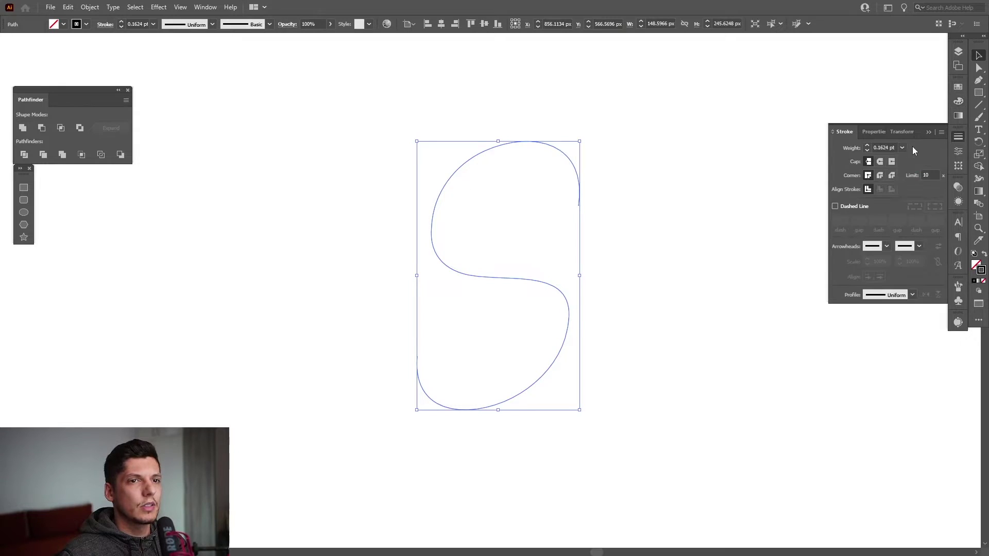
left_click(884, 148)
scroll(886, 148, "up", 1)
key("Up")
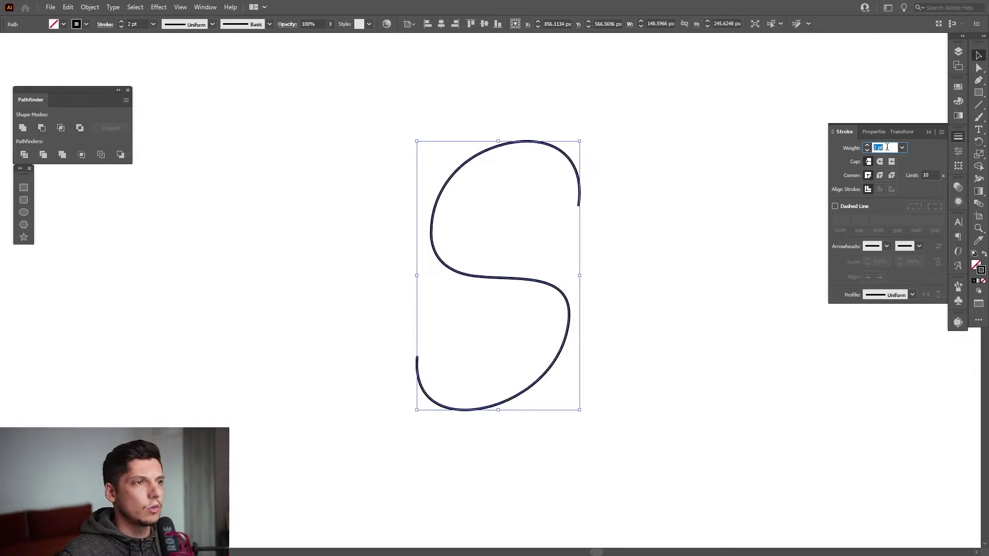
Apply the lens-shaped width profile that tapers at both ends to the S stroke and place a second copy up and to the left.
left_click(879, 299)
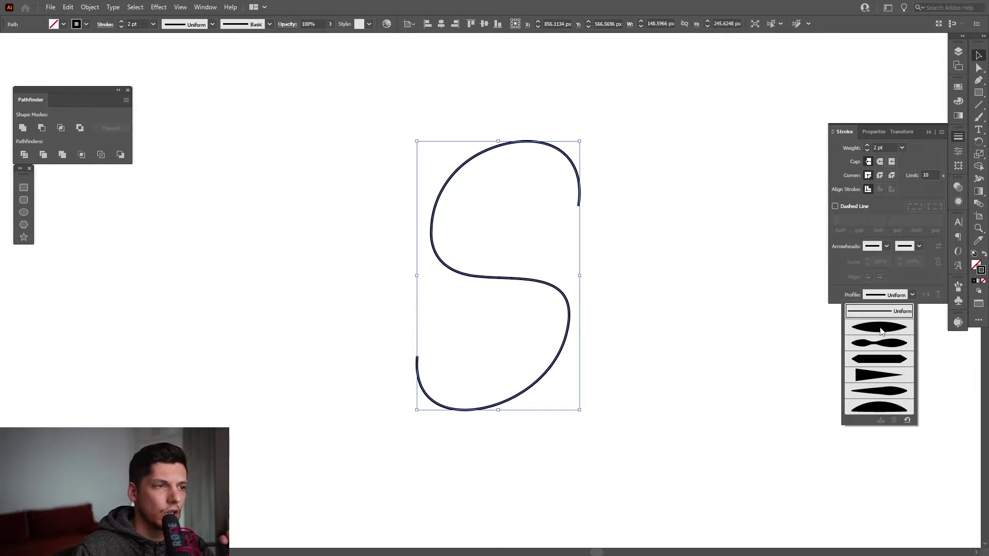
left_click(880, 328)
left_click_drag(518, 281, 444, 236)
Send the upper-left S to the back of the stacking order.
right_click(438, 236)
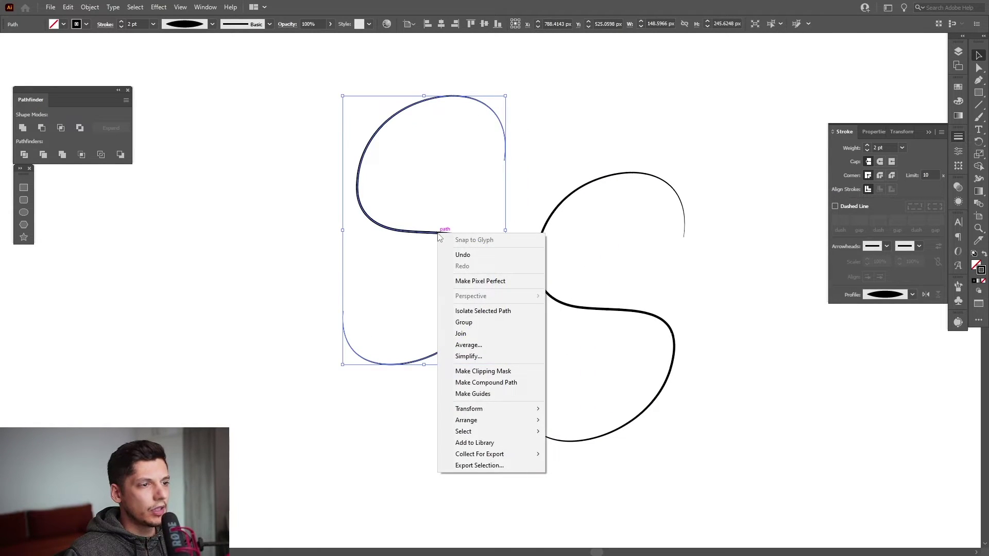
mouse_move(494, 420)
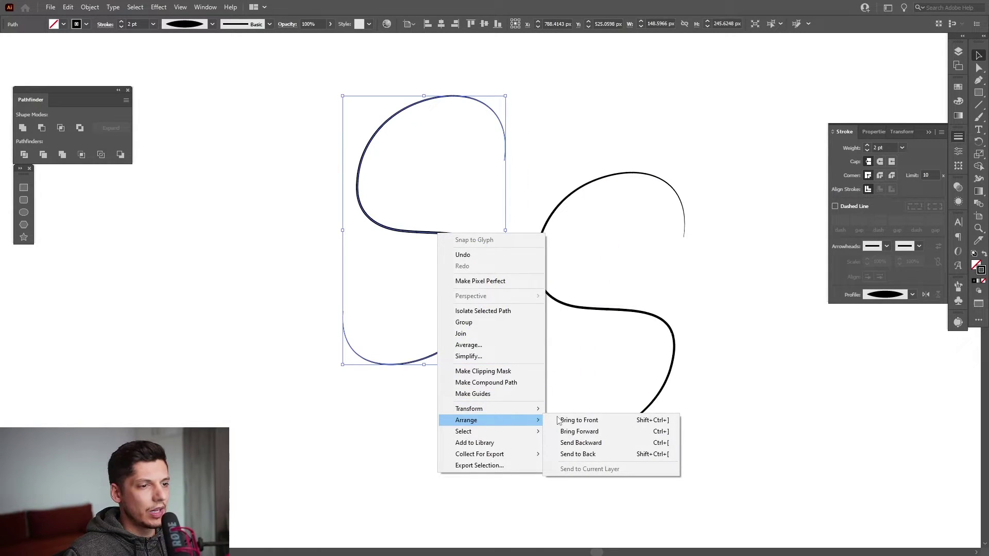
left_click(604, 454)
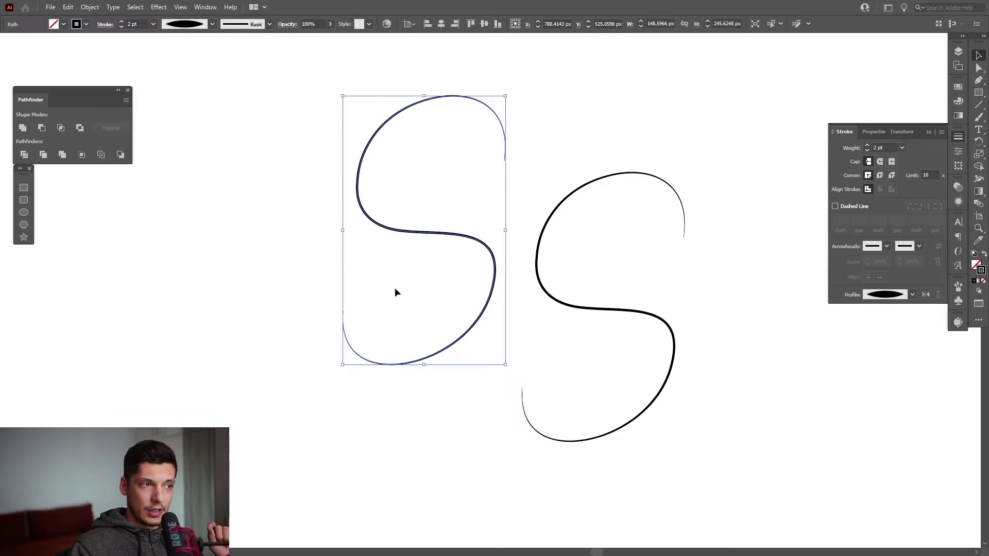
Set the lower-right S's stroke to white and enlarge that S slightly.
left_click(536, 263)
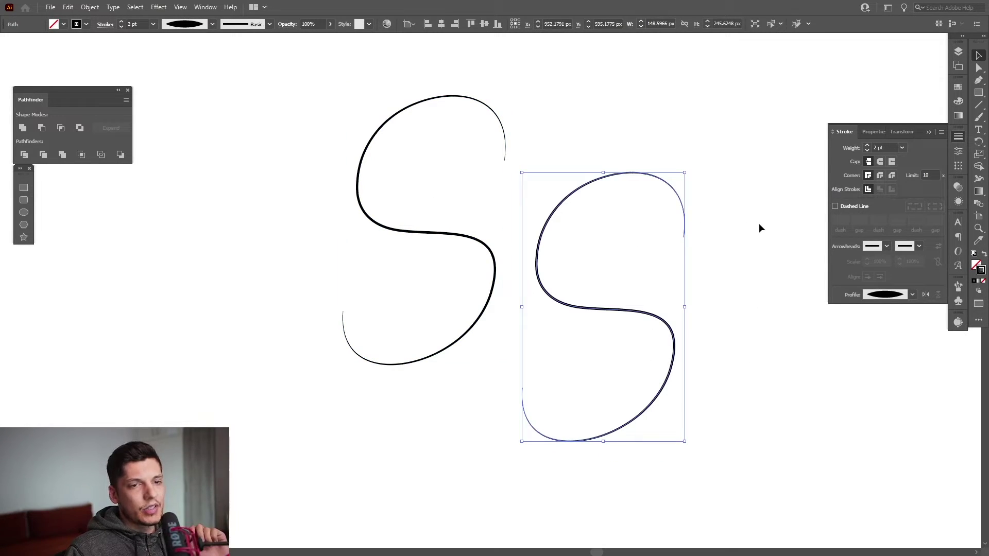
left_click(957, 87)
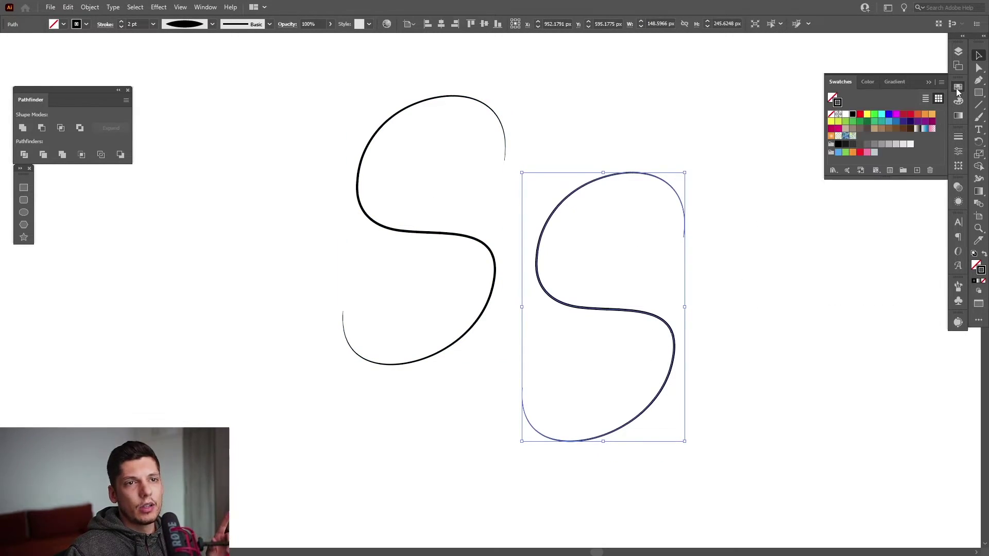
left_click(845, 115)
left_click_drag(684, 172, 709, 150)
left_click(759, 263)
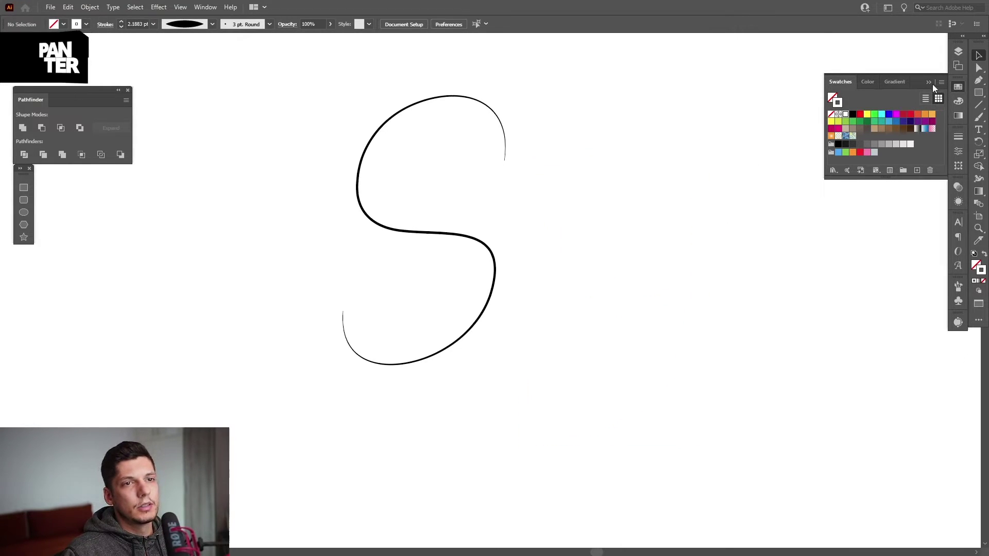
Blend the black and white S paths together.
left_click(928, 82)
left_click_drag(862, 138, 319, 290)
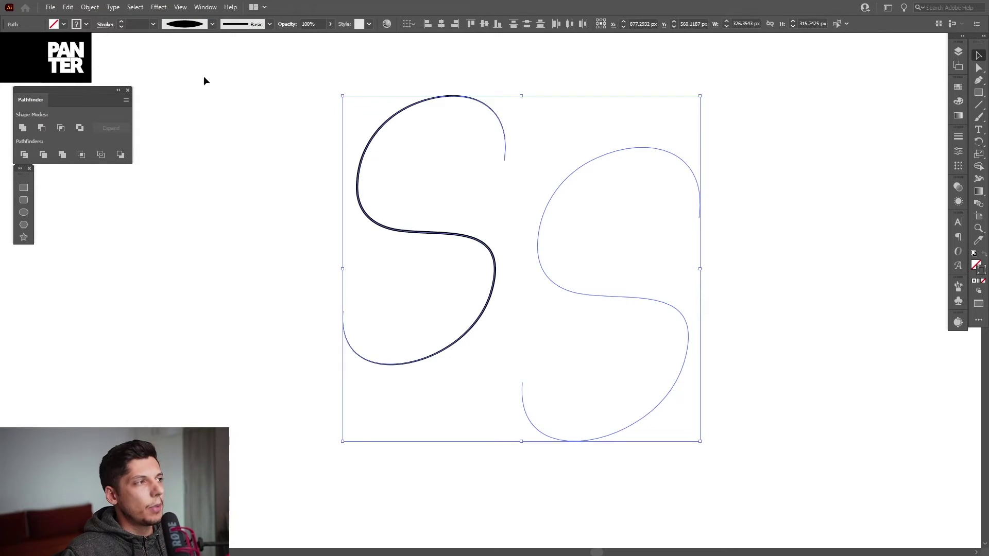
left_click(91, 7)
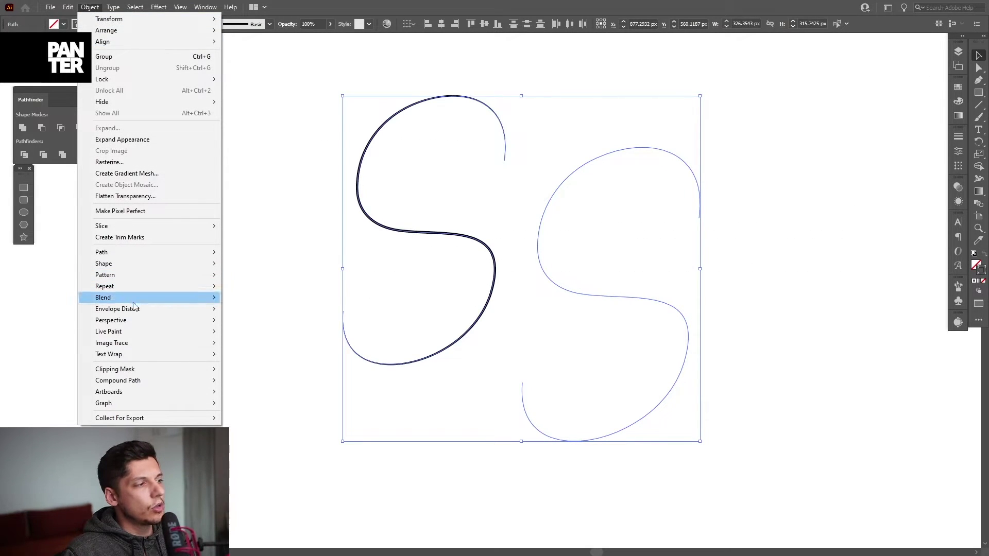
mouse_move(137, 298)
left_click(261, 300)
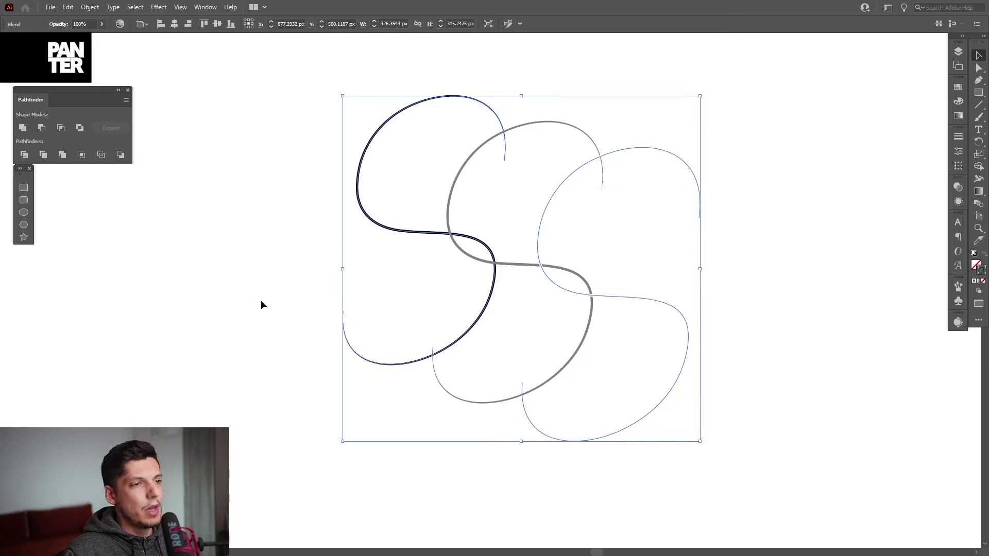
Set the blend's spacing to 40 specified steps and move the blended S slightly down and to the left.
double_click(979, 204)
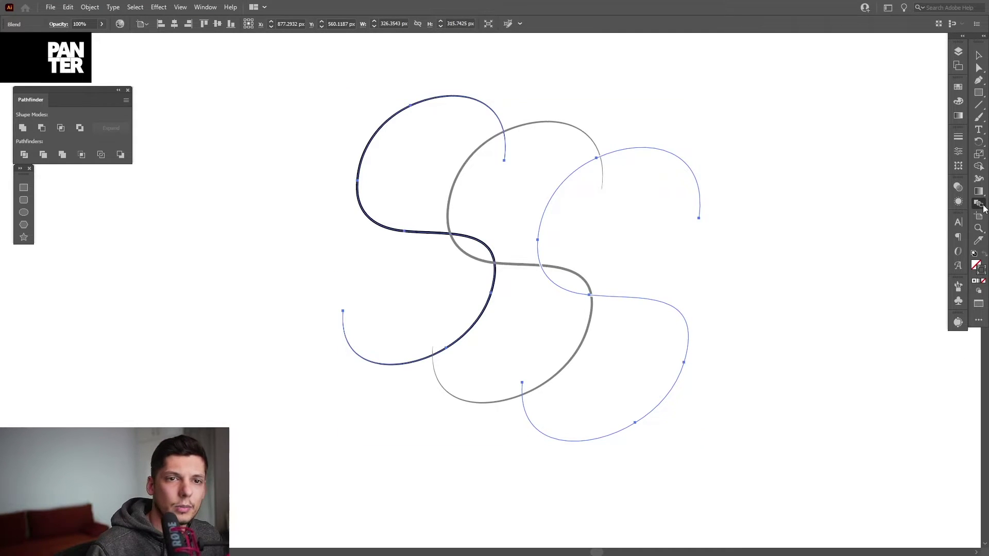
left_click(535, 102)
left_click(533, 122)
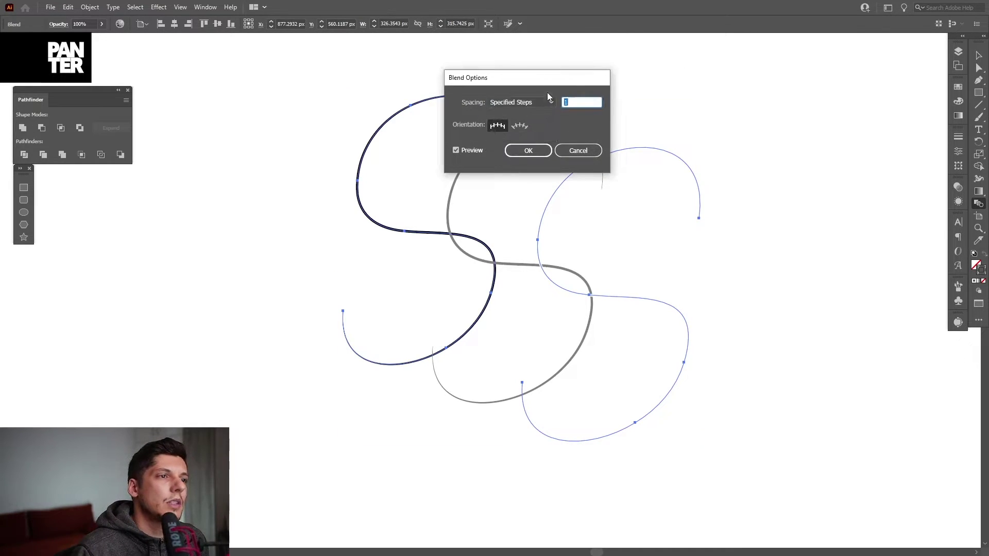
left_click_drag(550, 85, 804, 71)
type("33")
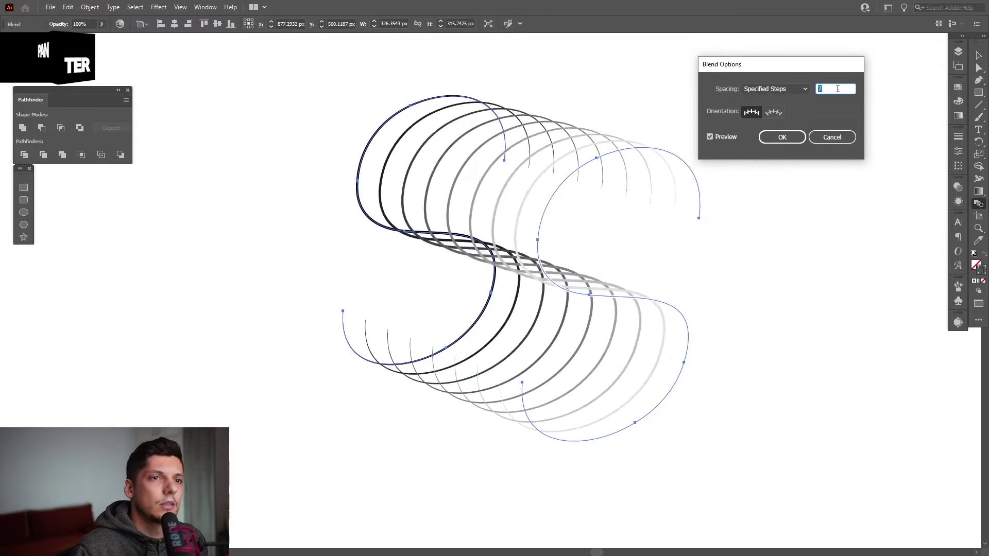
key("Up")
key("Up")
key("Up")
key("Up")
key("Up")
key("Up")
key("Up")
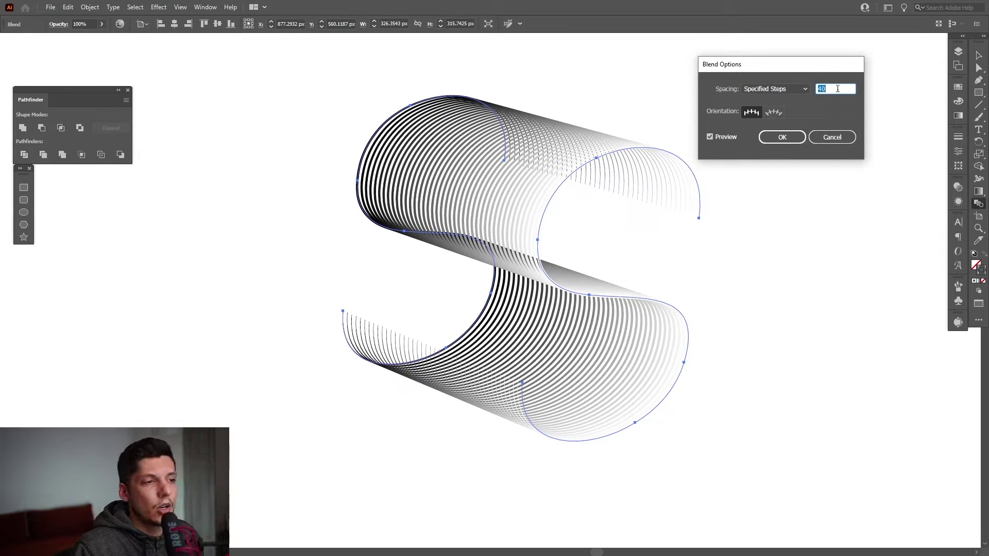
left_click(782, 137)
left_click_drag(529, 211, 496, 236)
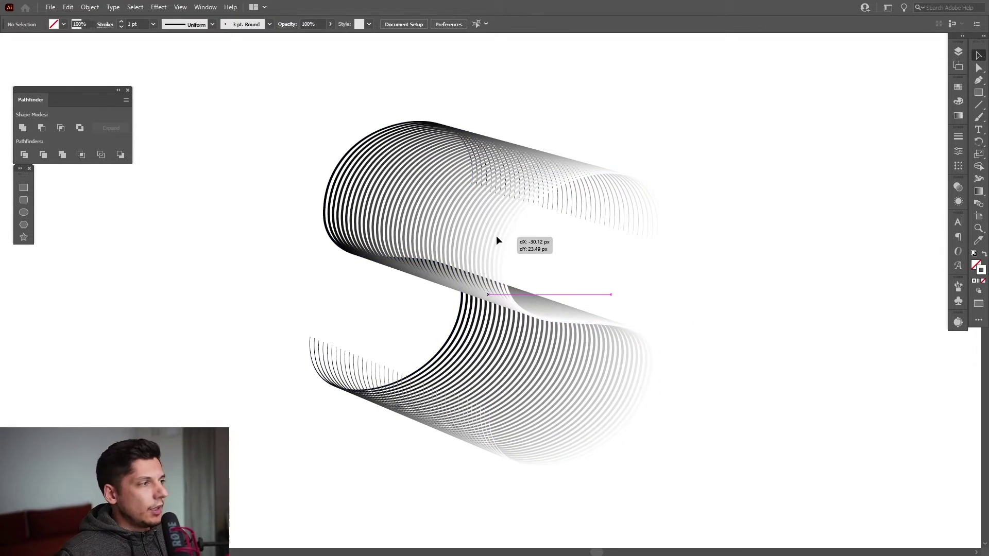
left_click(734, 240)
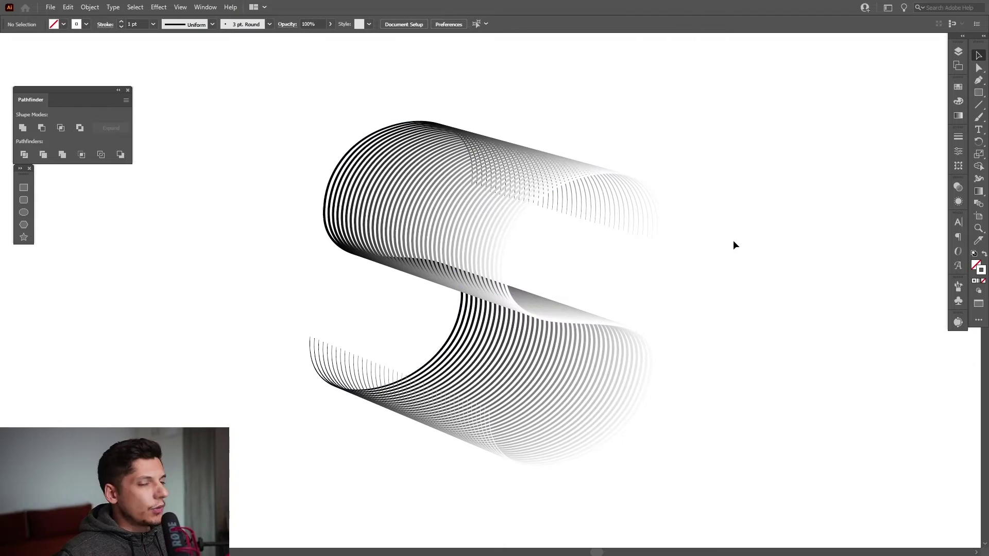
Draw a black-filled rectangle without a stroke, about 256 × 384 px, over the right part of the blended S.
left_click(984, 255)
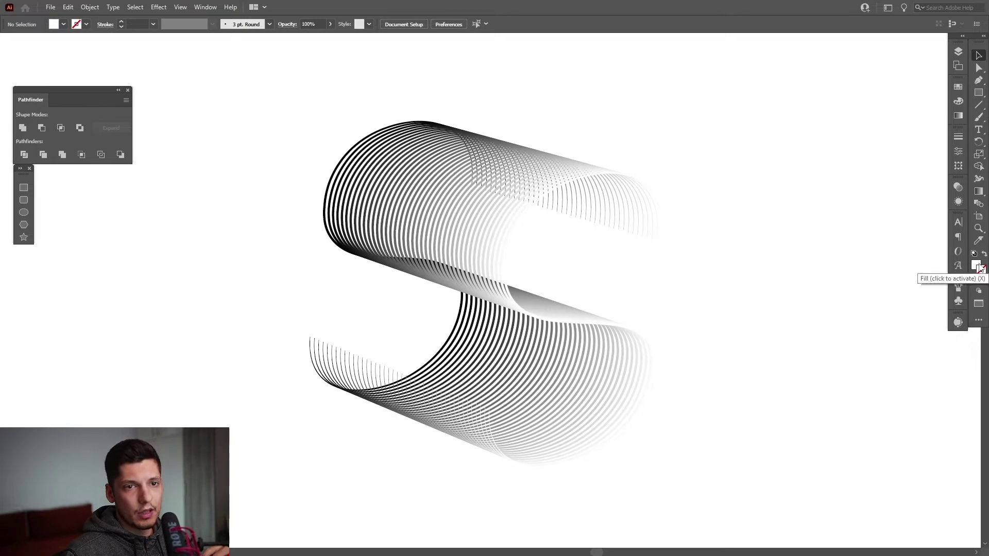
left_click(976, 266)
left_click(838, 152)
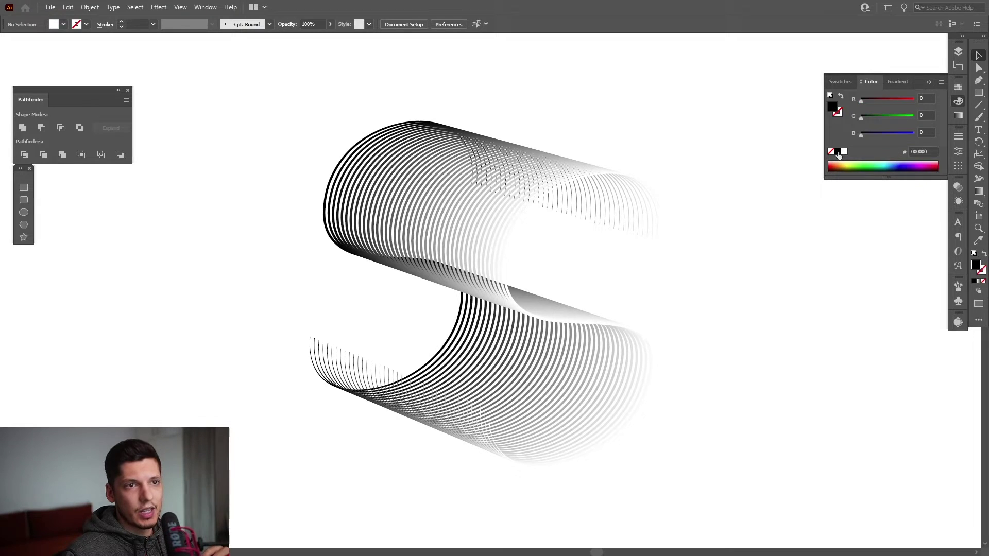
left_click(929, 82)
left_click(983, 93)
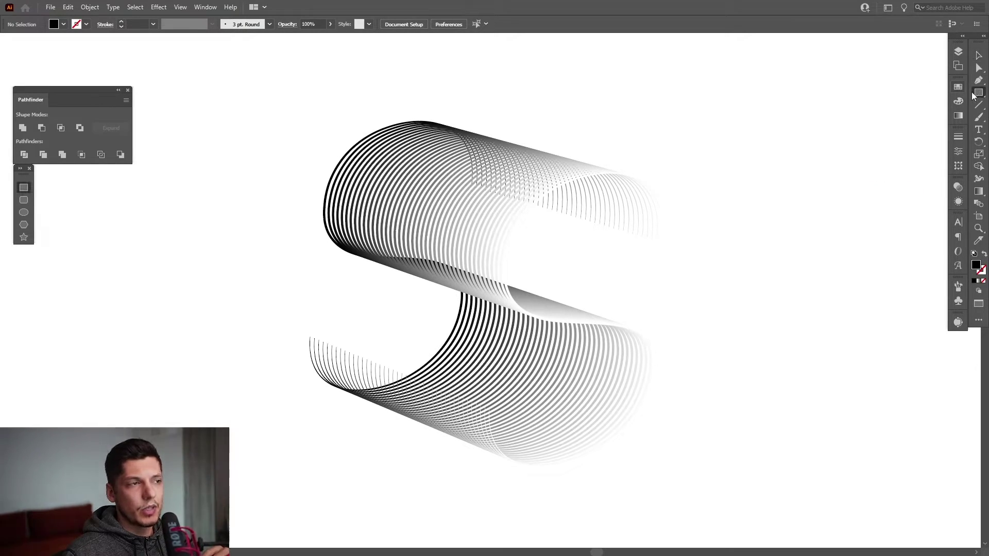
mouse_move(431, 72)
left_mouse_down()
mouse_move(613, 357)
mouse_move(686, 502)
mouse_move(707, 489)
left_mouse_up()
key("v")
Send the black rectangle behind the S blend and scale it down to about 233 × 343 px.
right_click(614, 234)
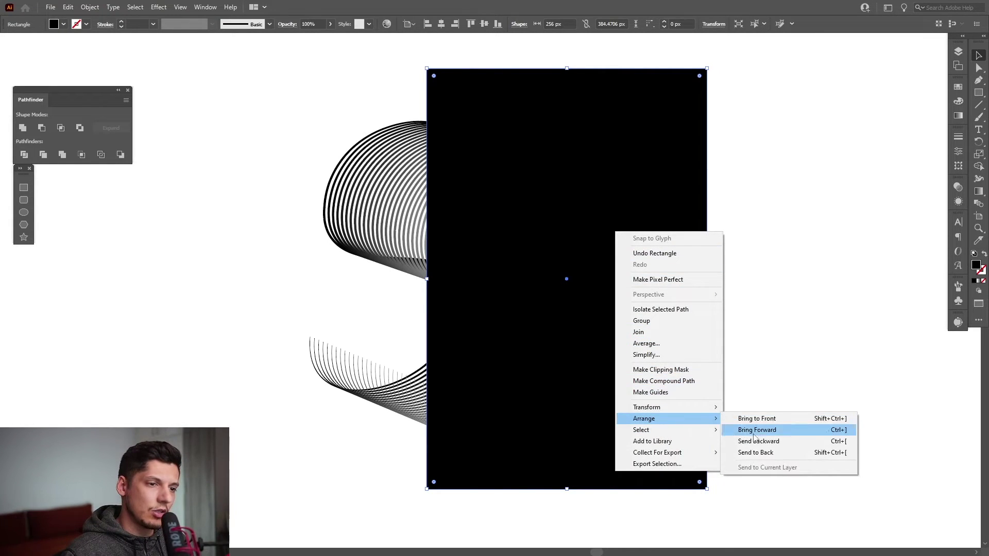
left_click(756, 451)
left_click_drag(409, 72, 408, 88)
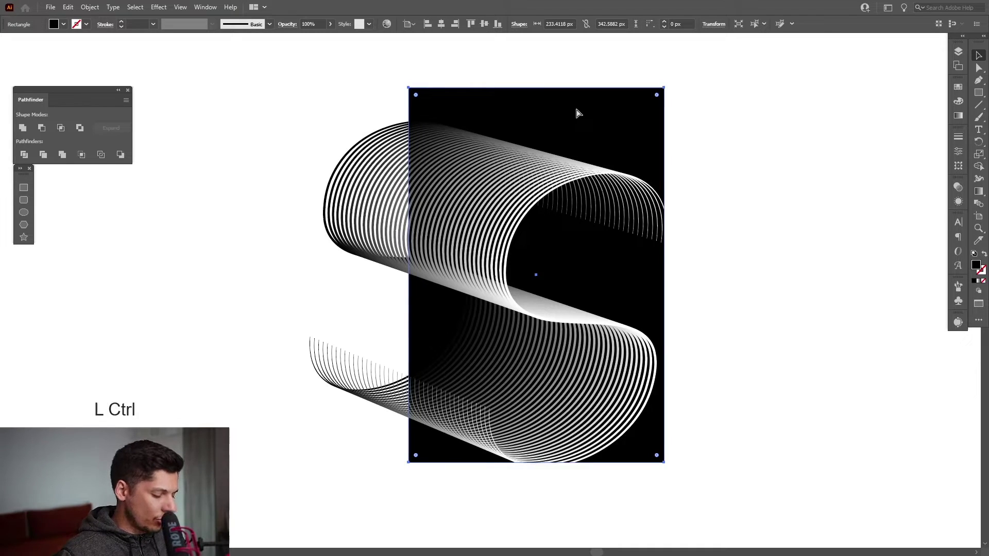
Paste a copy of the black rectangle in place, directly in front of the original.
key("ctrl+f")
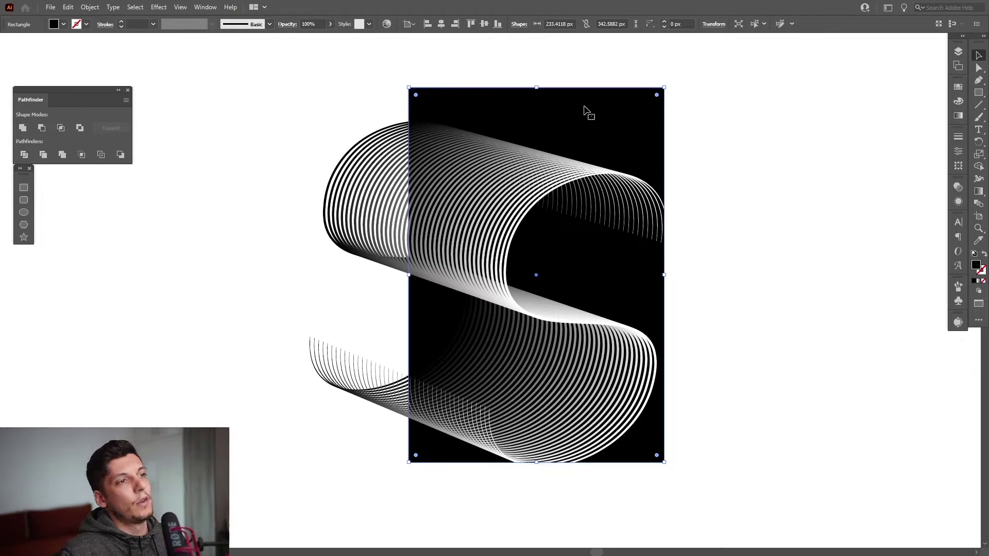
left_click(70, 7)
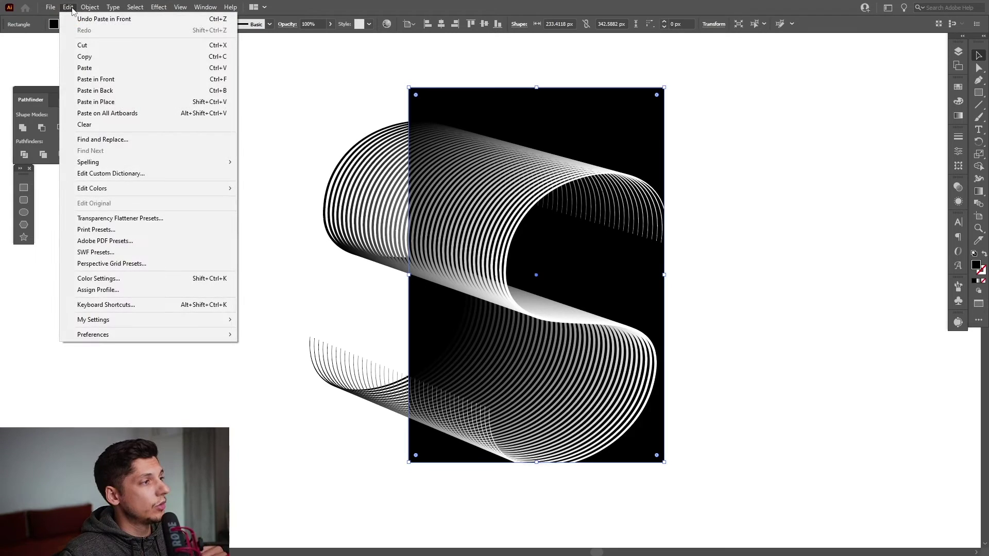
left_click(496, 3)
left_click_drag(584, 110, 783, 100)
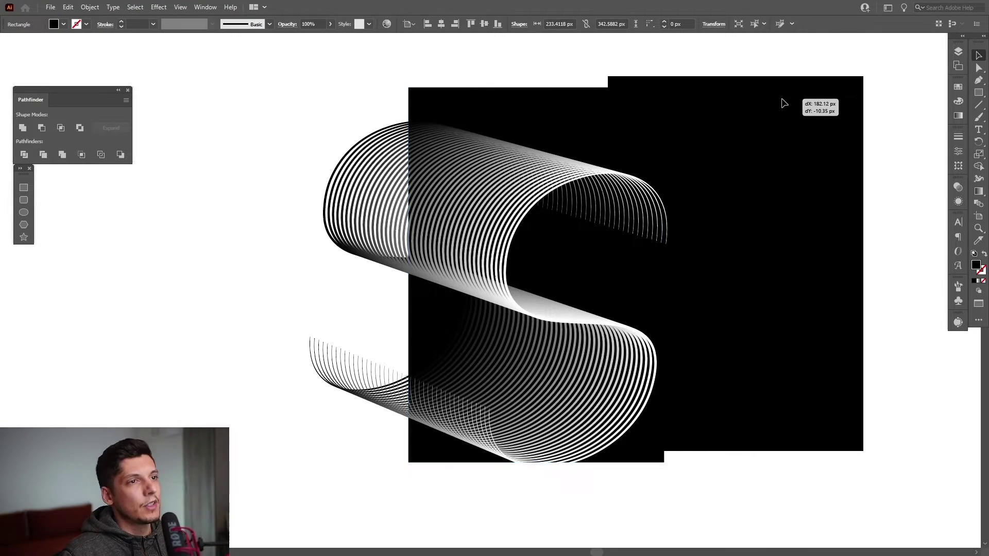
key("ctrl+z")
Bring the rectangle copy to the front and use it as a clipping mask for the S blend.
right_click(548, 105)
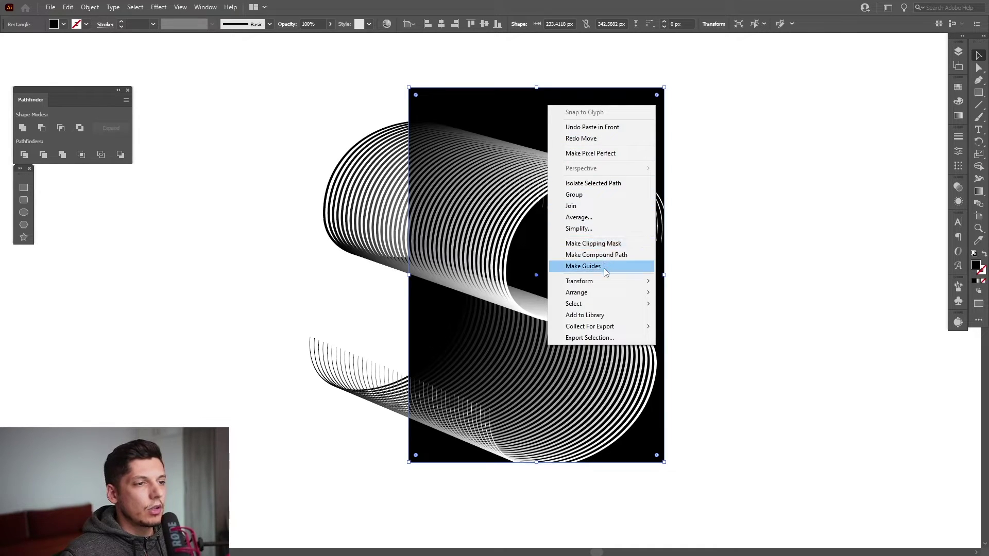
mouse_move(617, 297)
left_click(687, 295)
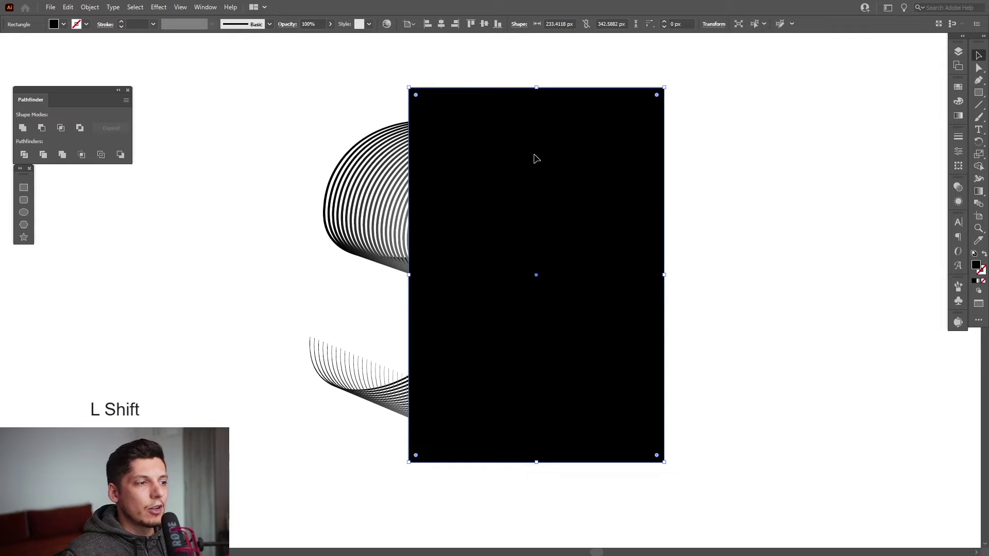
left_click(363, 143, "shift")
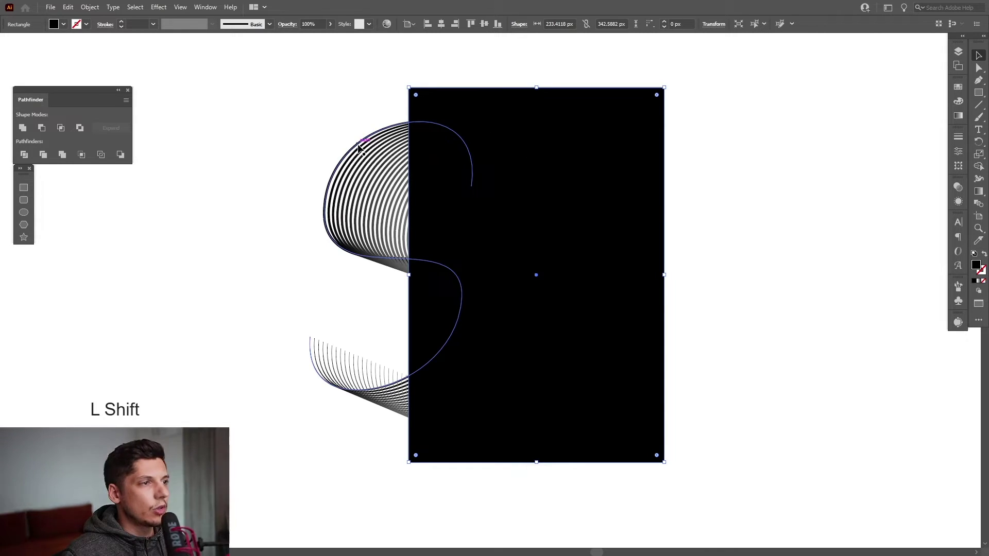
right_click(546, 151)
left_click(601, 240)
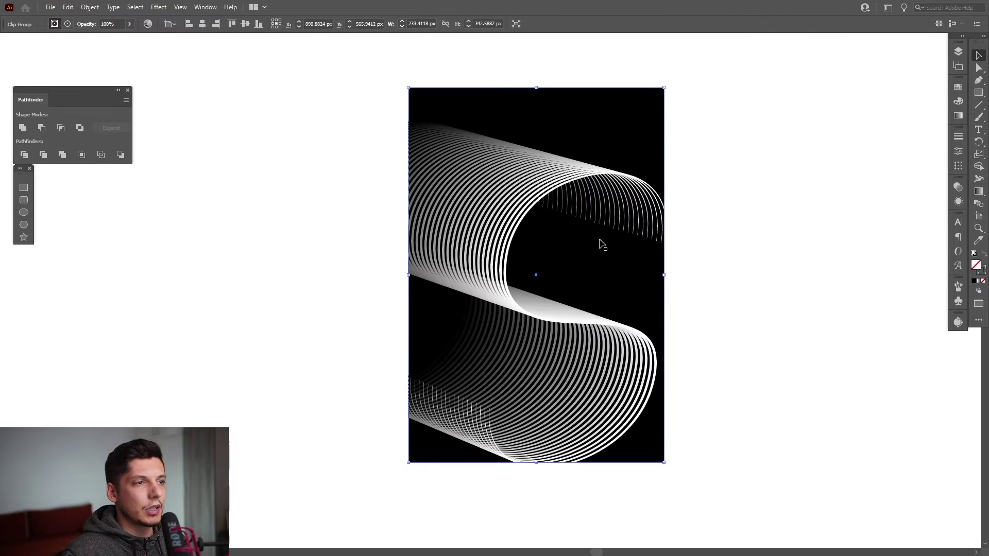
left_click(734, 240)
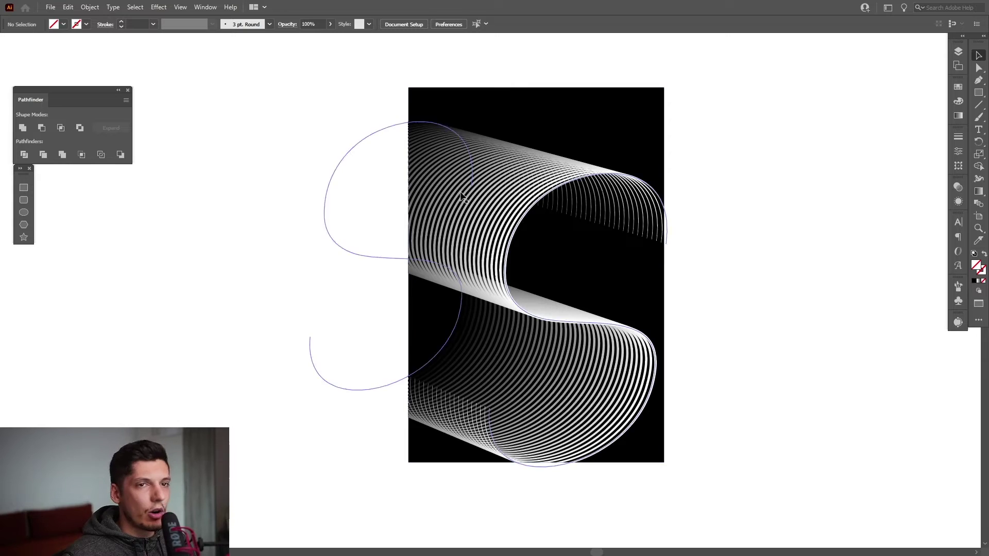
Draw a full-height rectangle about 86 px wide along the poster's left edge and fill it with the white-to-black linear gradient.
left_click(24, 187)
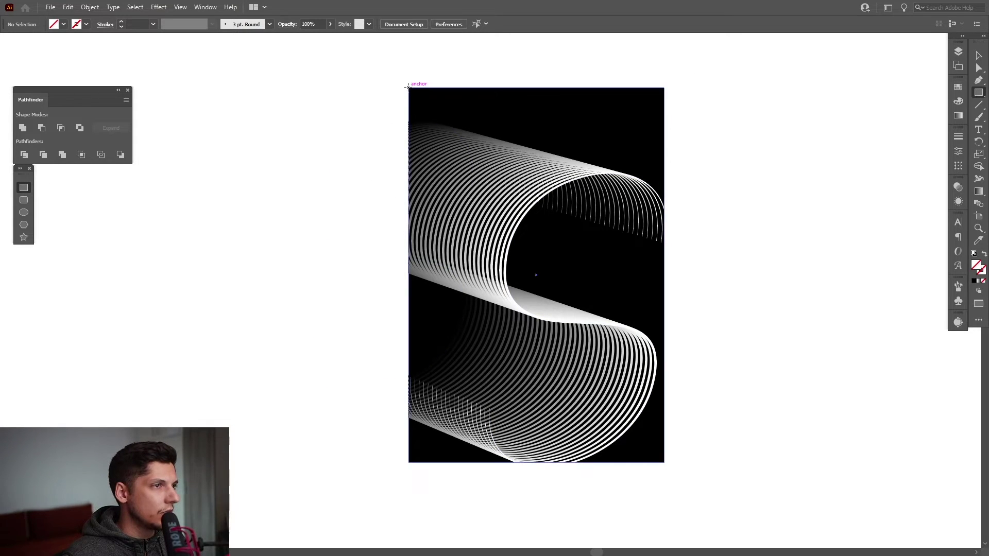
left_click_drag(407, 87, 502, 461)
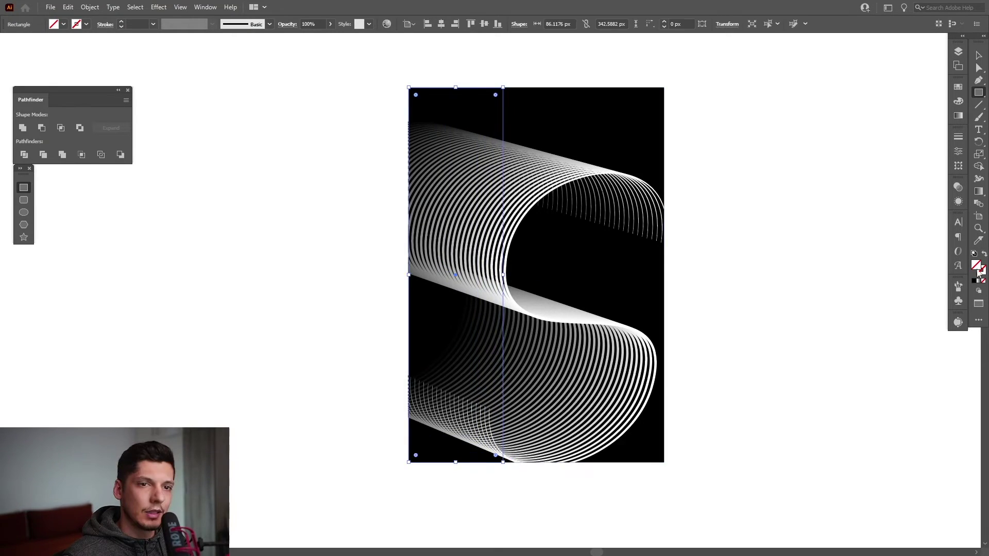
left_click(959, 116)
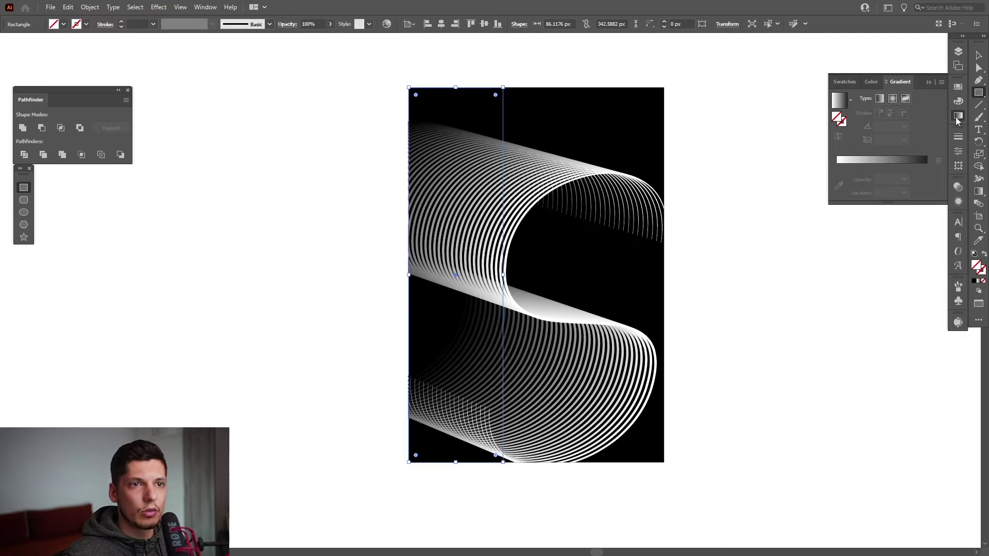
left_click(891, 157)
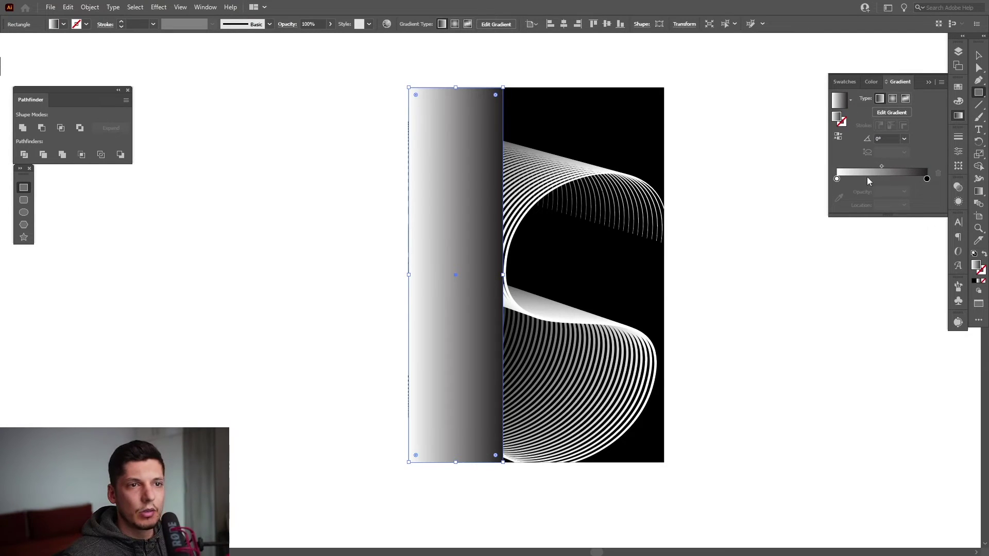
Set the gradient's white stop to 0% opacity and reverse the gradient so black lies at the poster's outer edge.
double_click(837, 179)
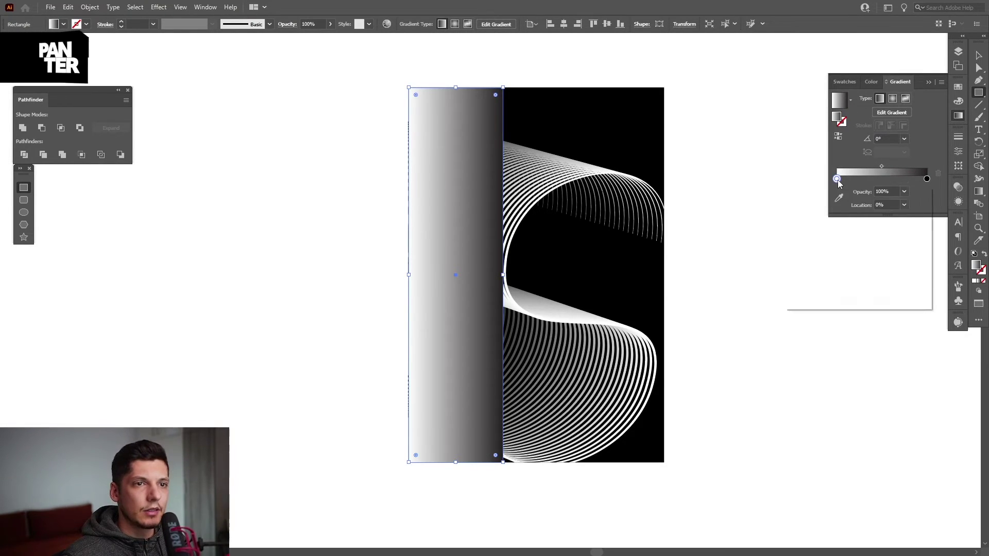
left_click(854, 200)
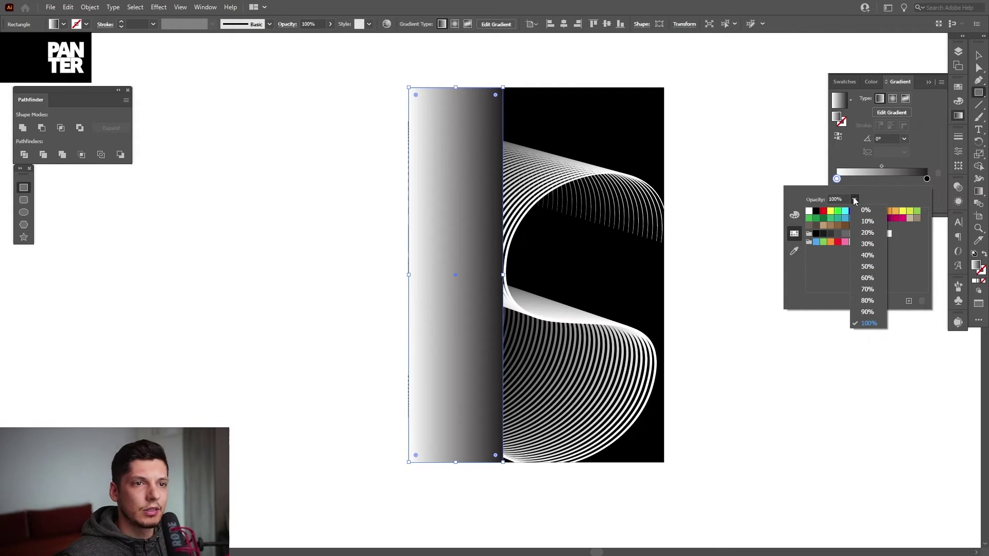
left_click(865, 211)
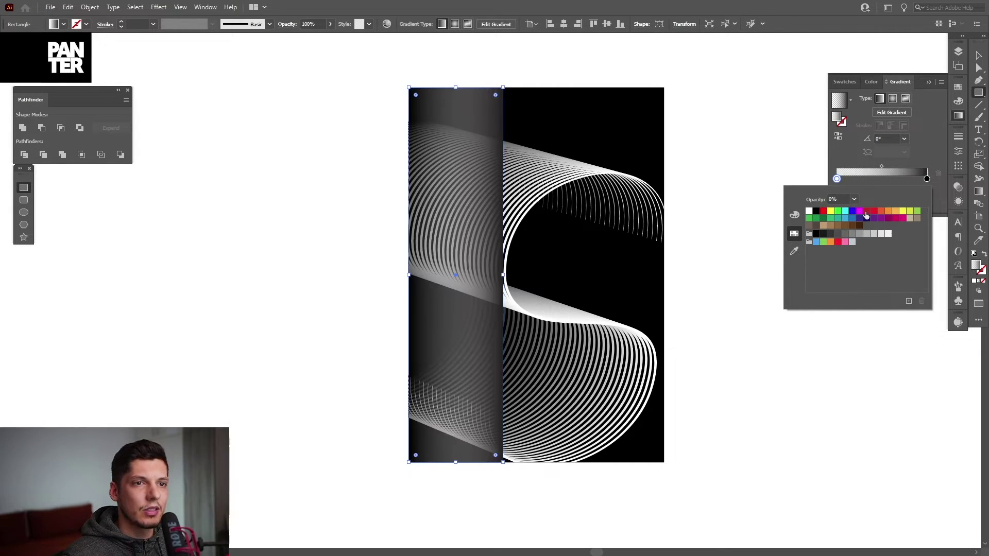
left_click(937, 144)
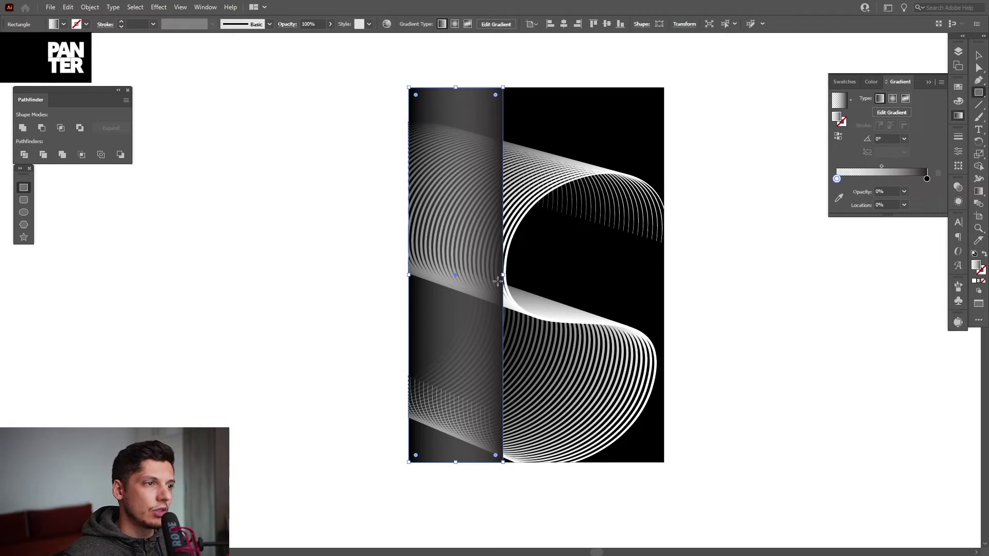
left_click(837, 138)
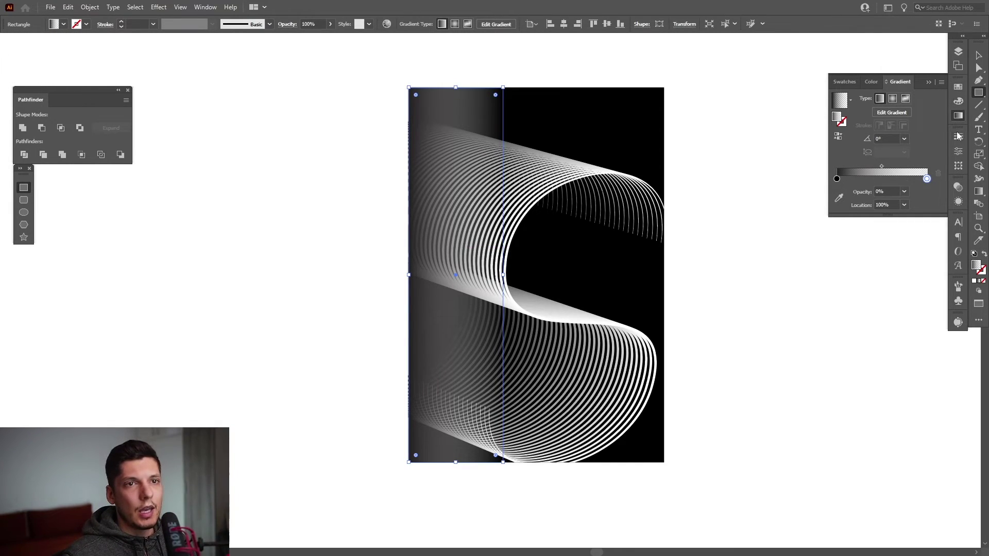
Set the gradient strip's blending mode to Multiply and deselect it.
left_click(956, 189)
left_click(855, 198)
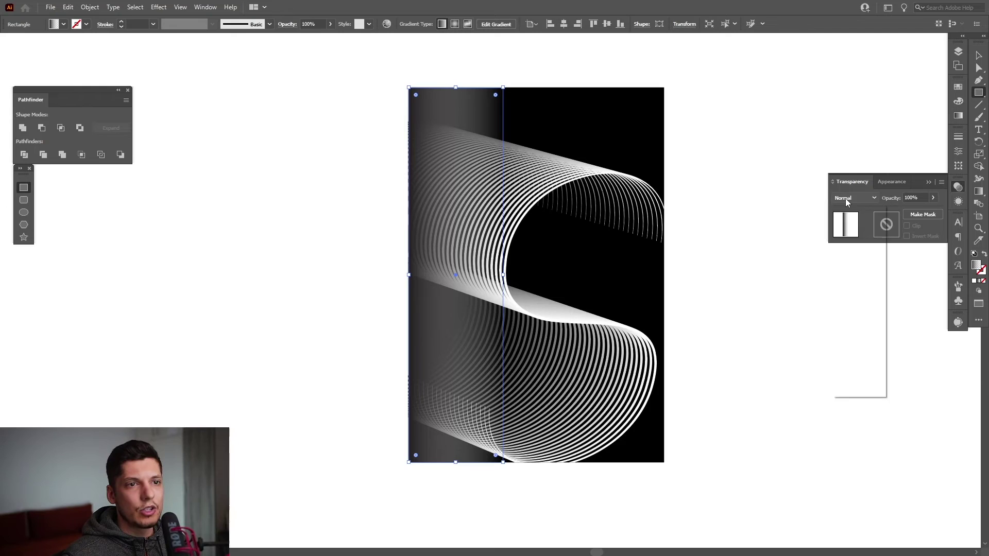
left_click(858, 238)
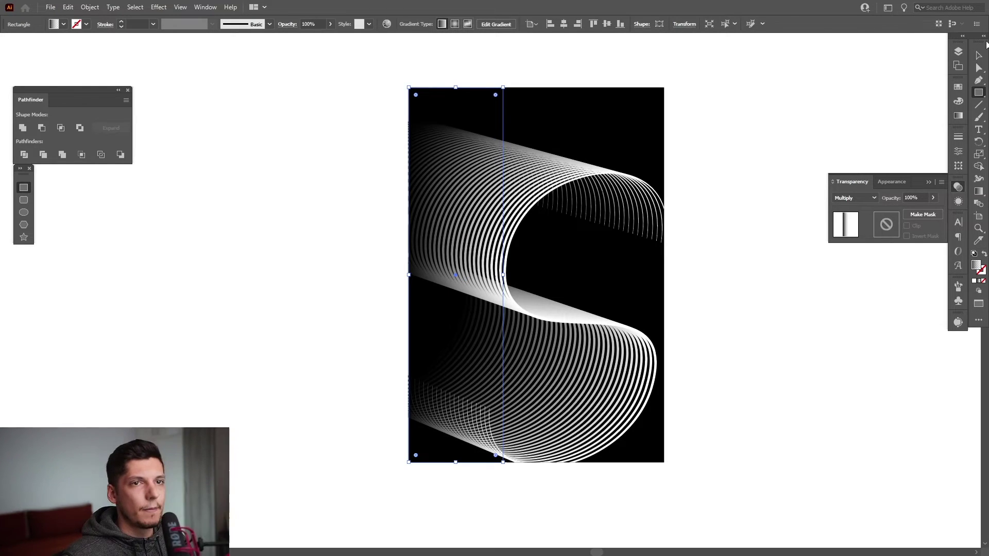
key("v")
left_click(714, 245)
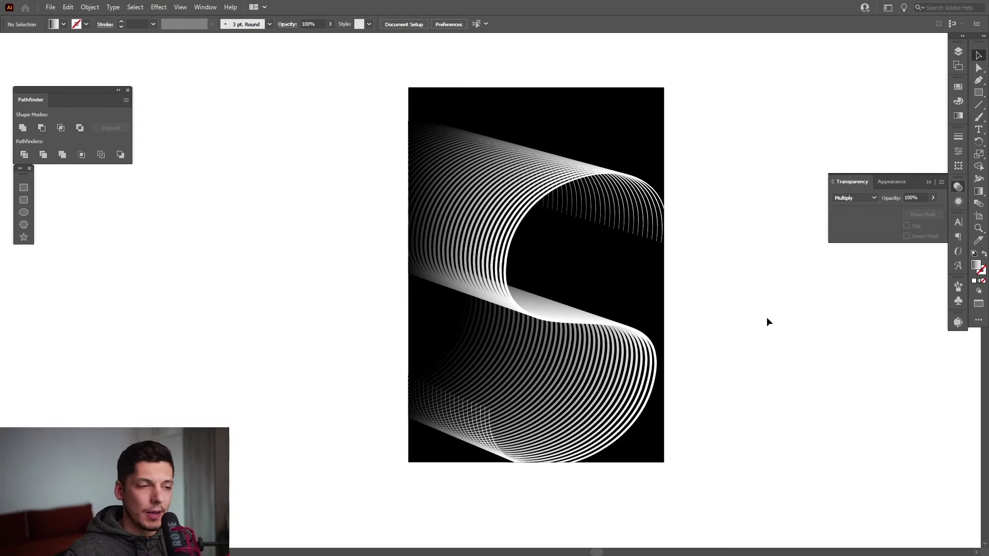
Duplicate the gradient strip, rotate the copy 90° with black downward, and fit it across the poster's bottom edge.
left_click_drag(468, 335, 549, 360)
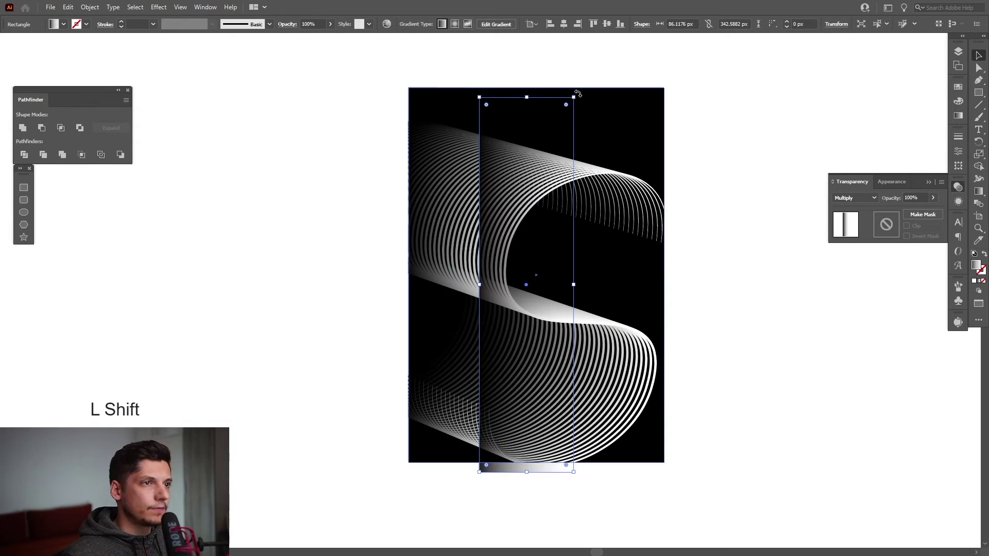
left_click_drag(578, 93, 408, 285)
left_click_drag(478, 294, 546, 419)
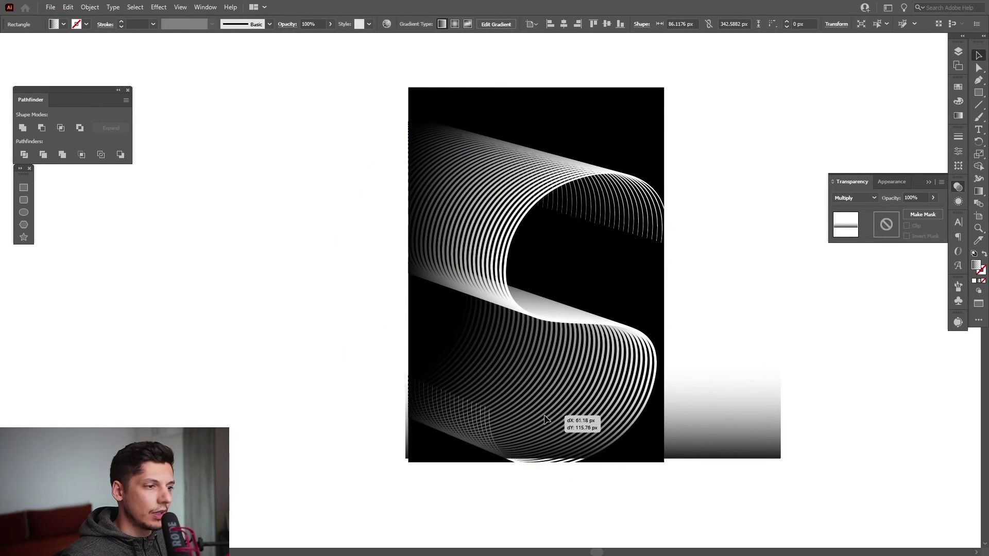
left_click_drag(781, 413, 670, 420)
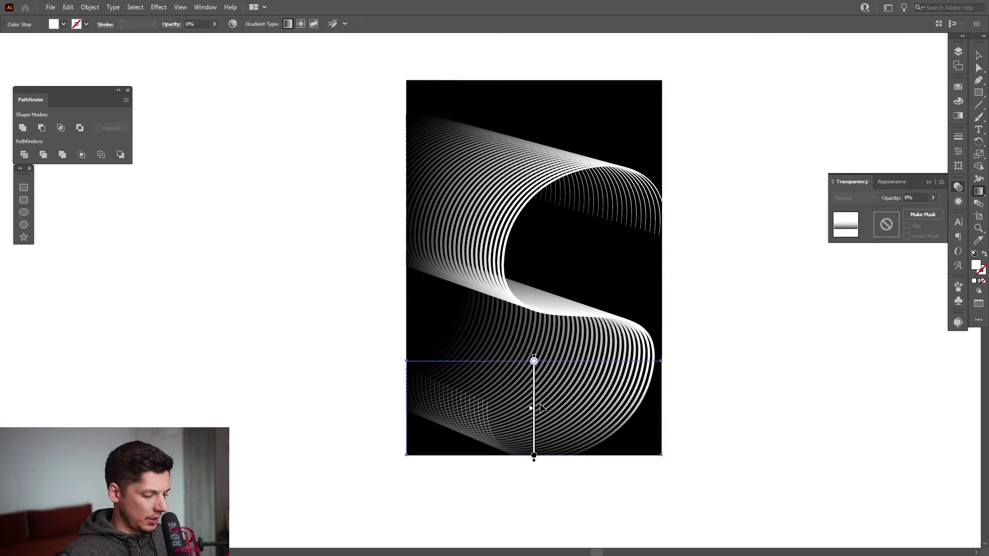
Shift the bottom strip's gradient slightly downward past the poster's lower edge and deselect it.
left_click_drag(534, 392, 534, 413)
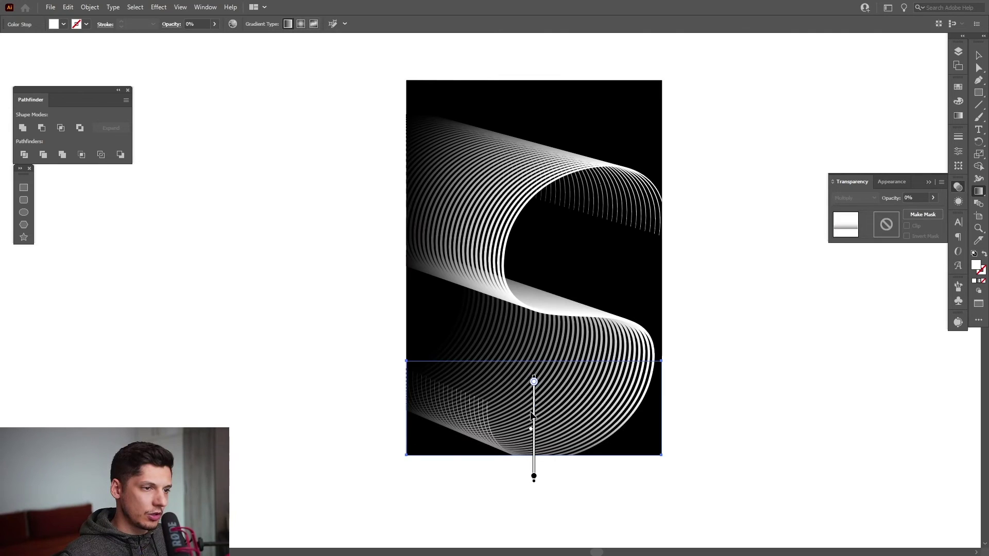
key("v")
left_click(745, 335)
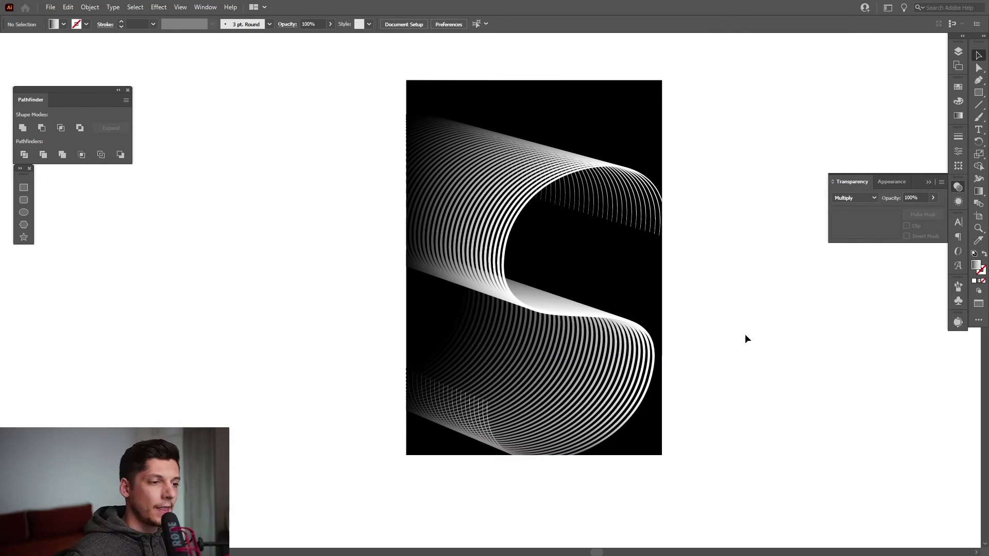